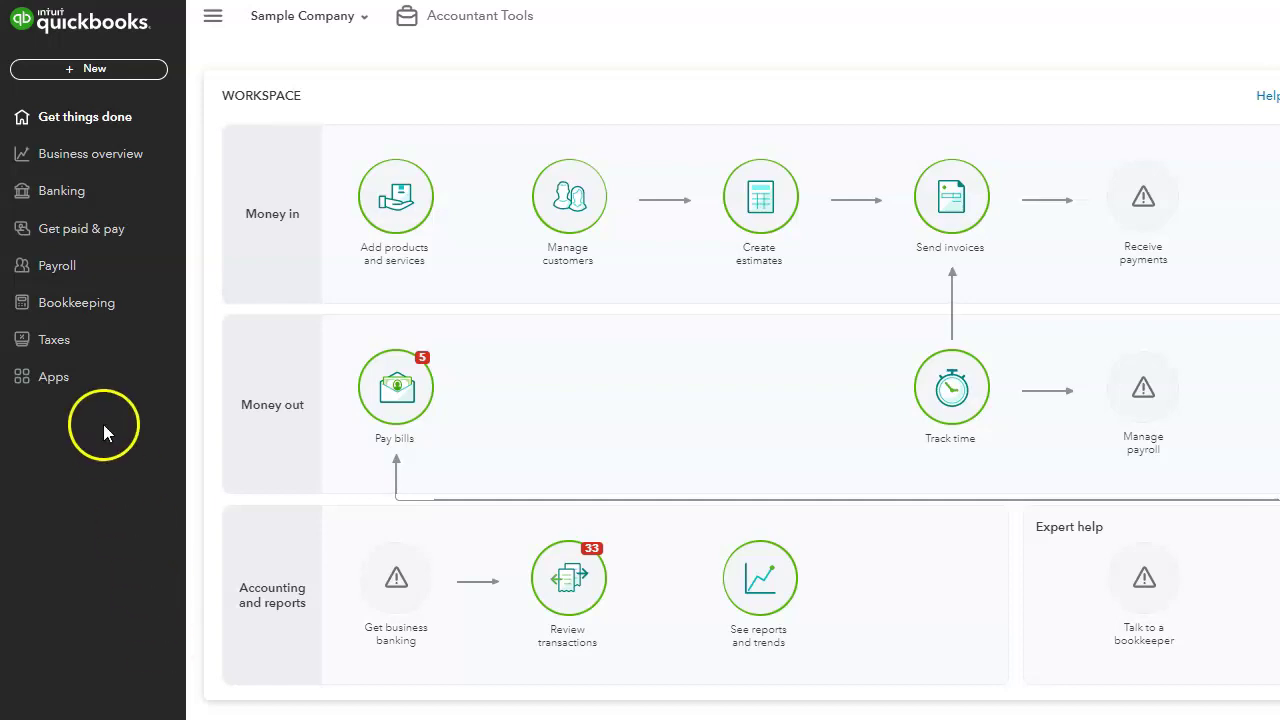
Open the chart of accounts under Bookkeeping and look through the account list.
click(87, 304)
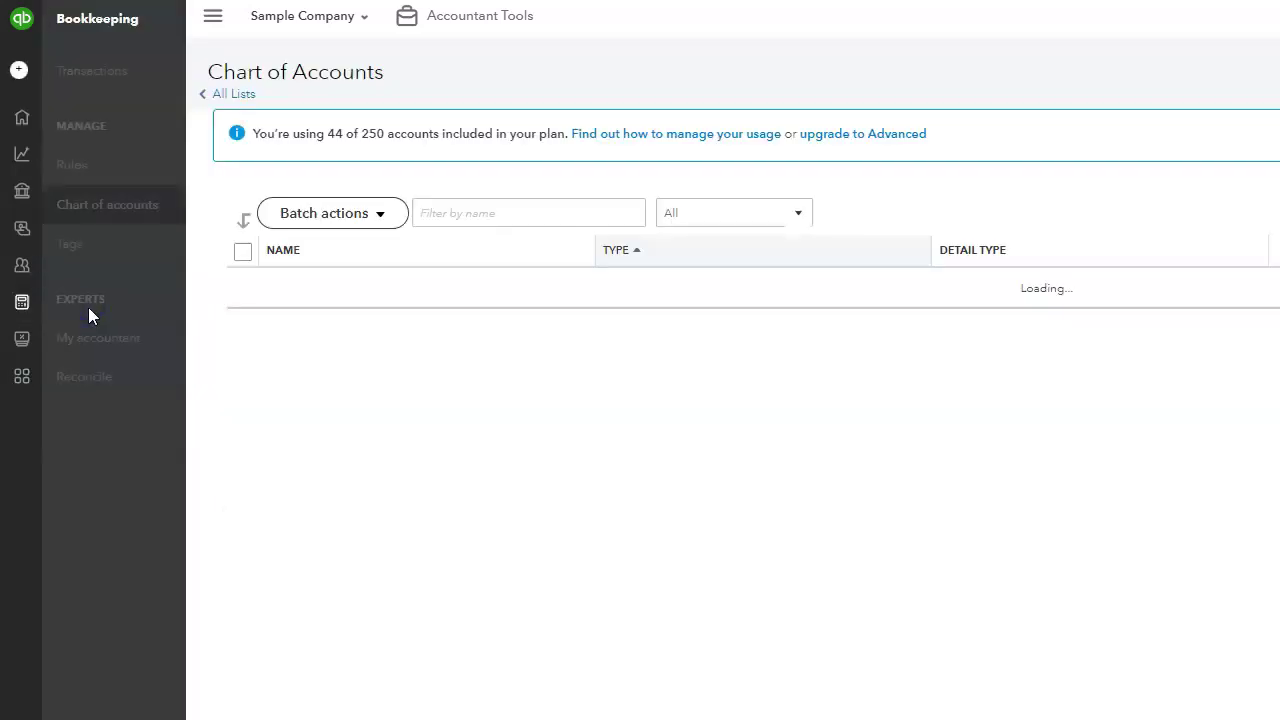
click(108, 213)
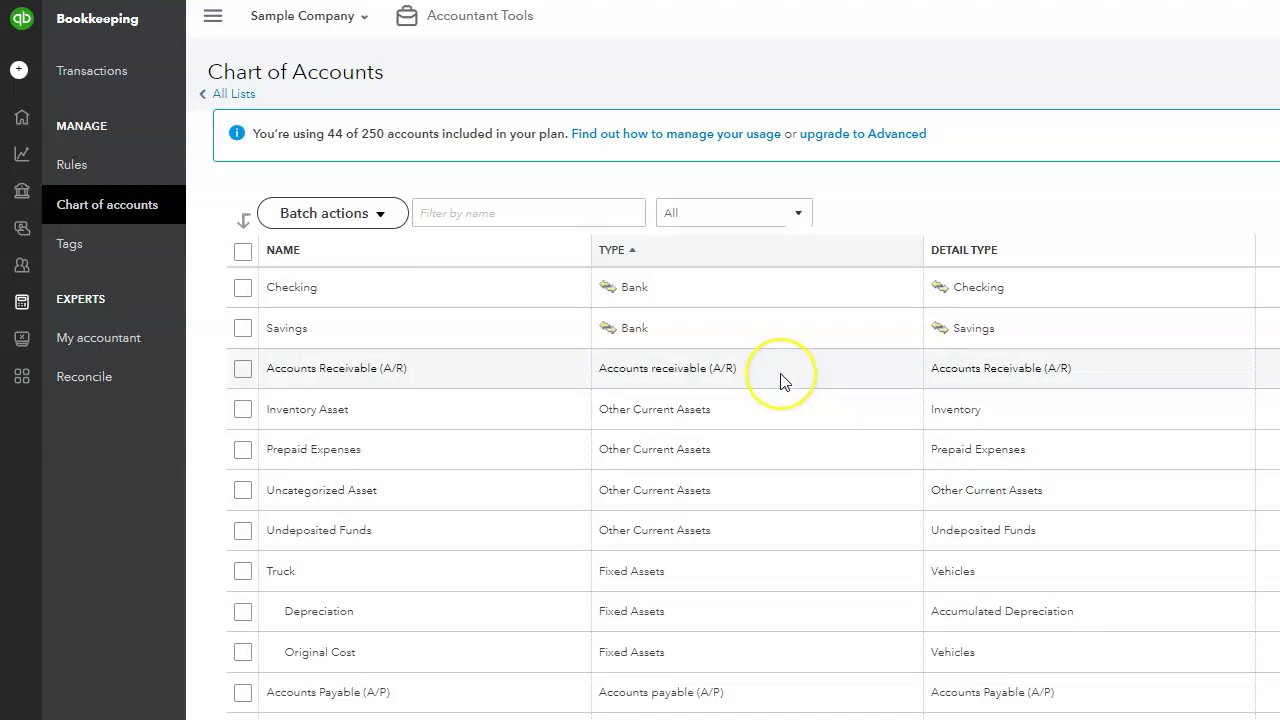
scroll(783, 381, down, 10)
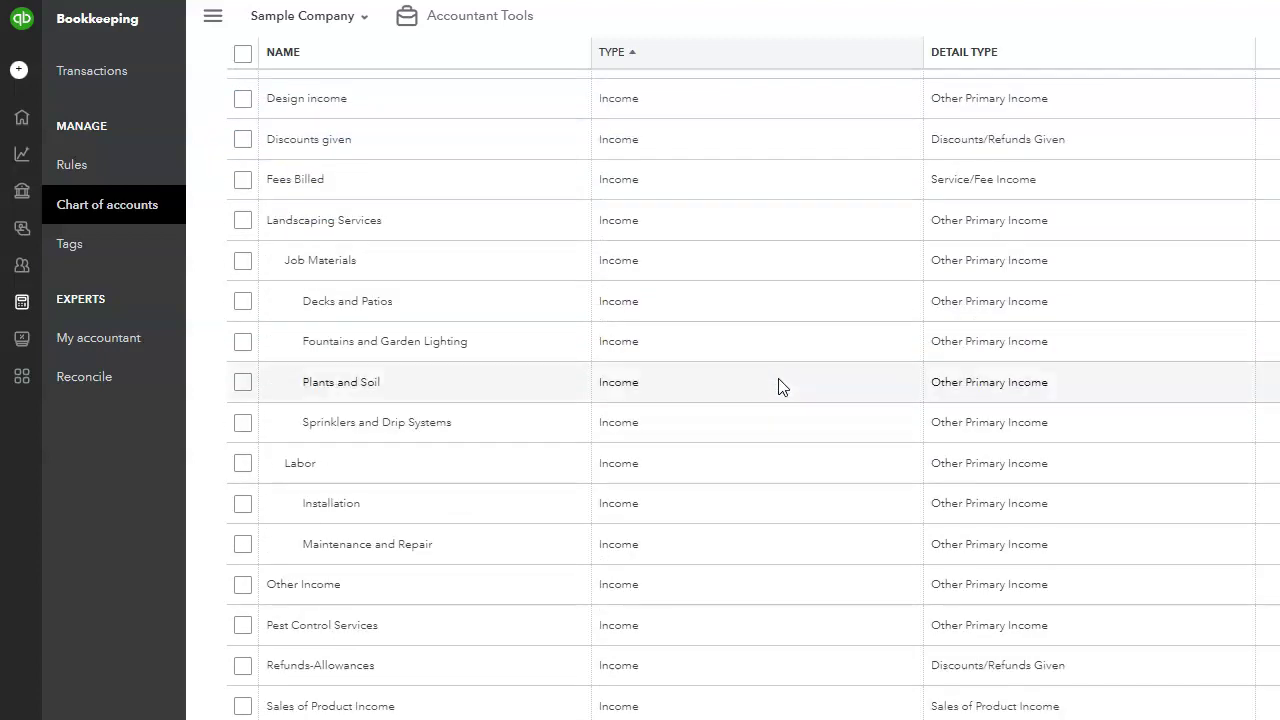
scroll(783, 387, down, 5)
scroll(781, 390, up, 15)
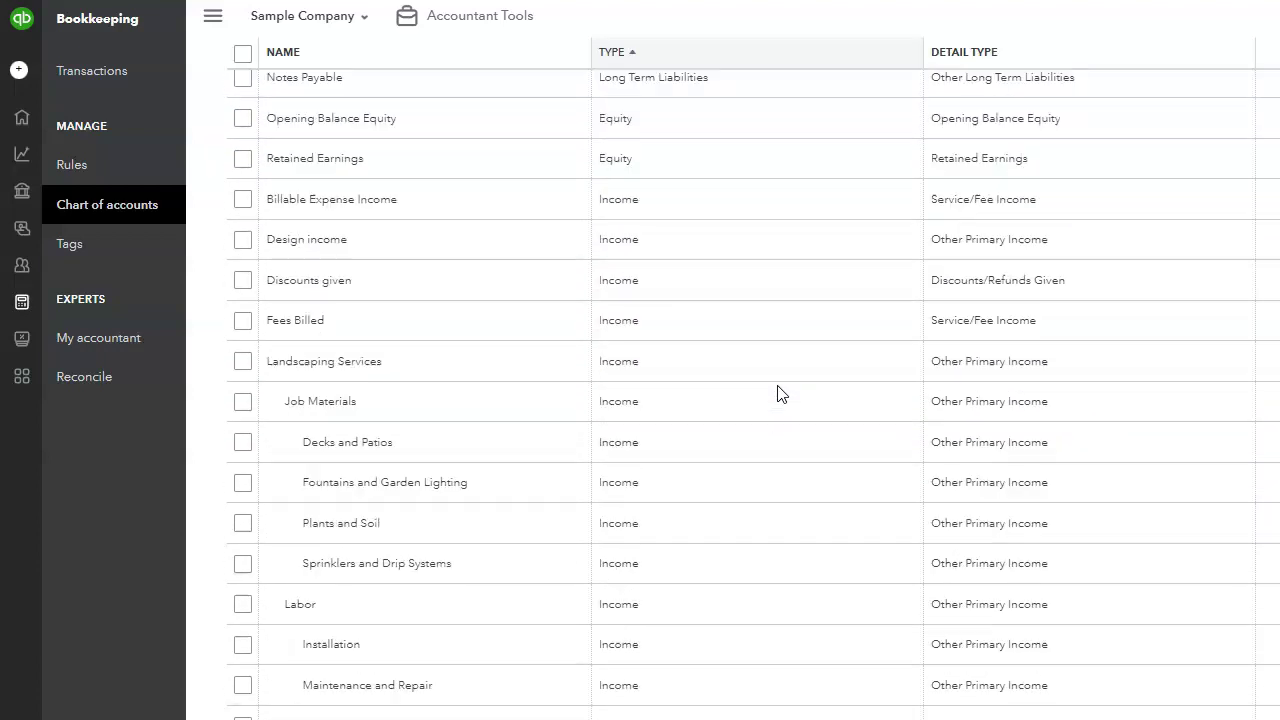
click(799, 418)
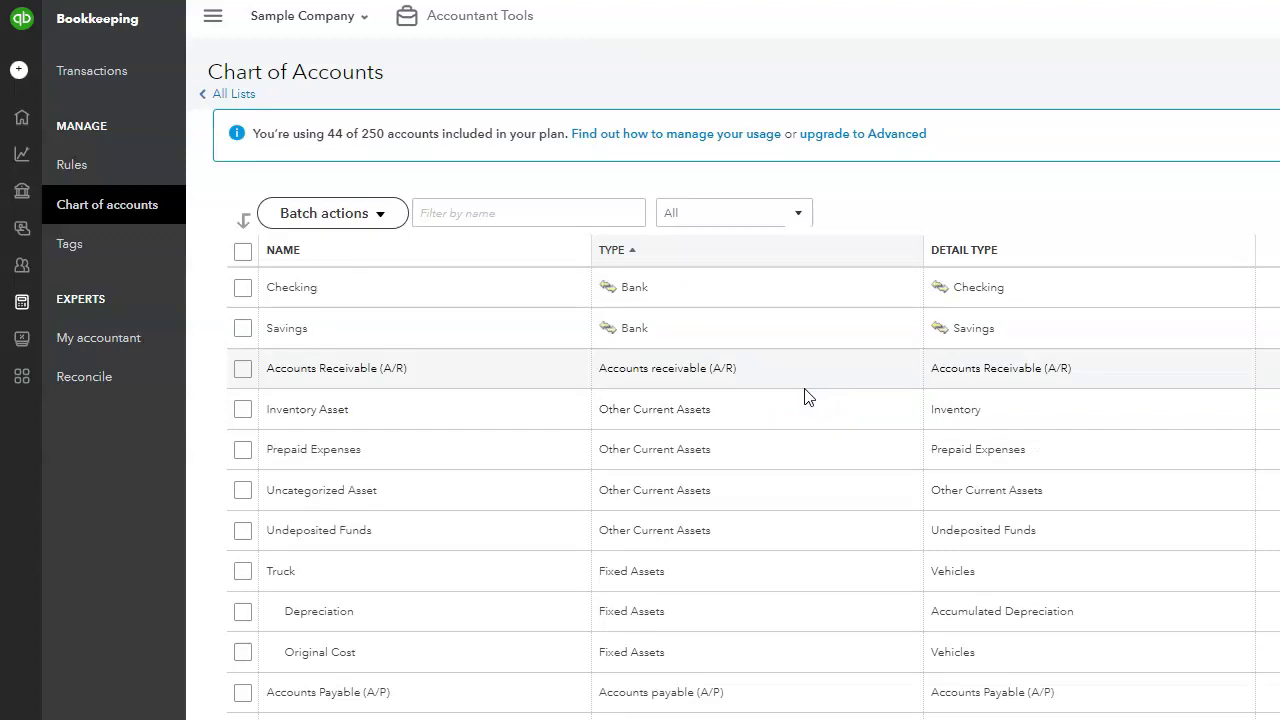
click(945, 392)
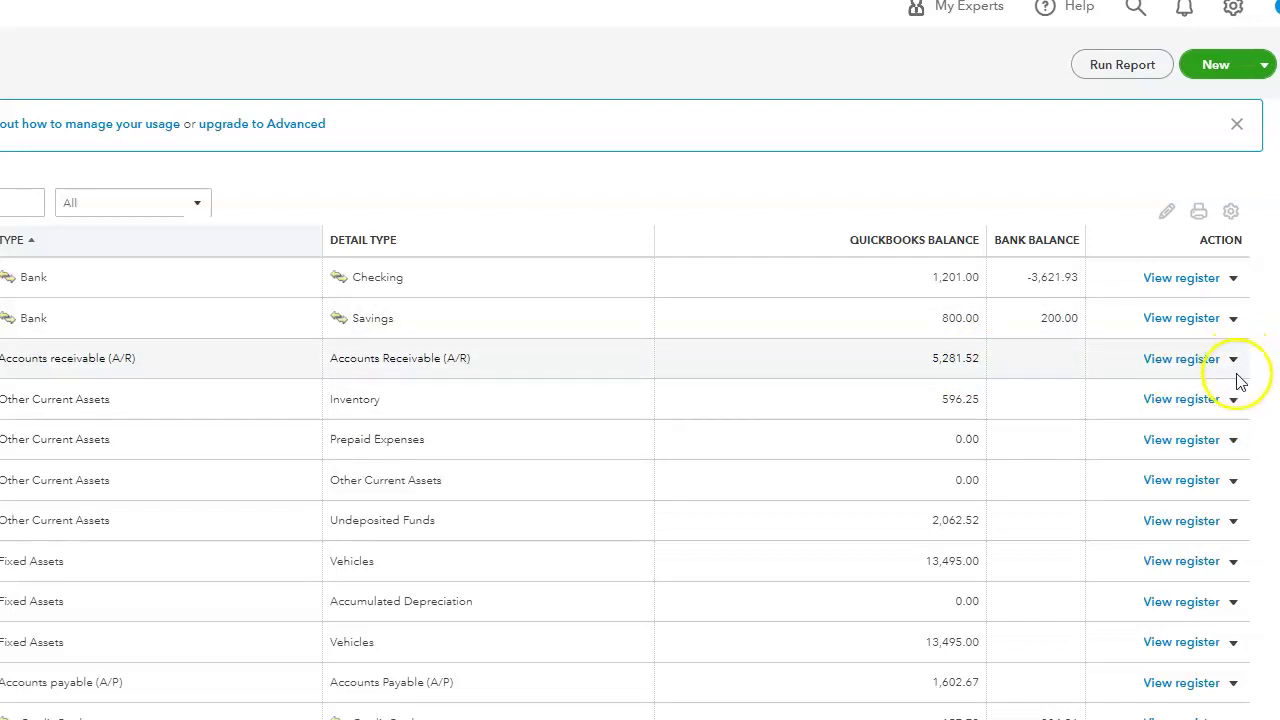
Open the Accounts Receivable (A/R) account's settings to view its type and detail type, and close them without changes.
click(1233, 360)
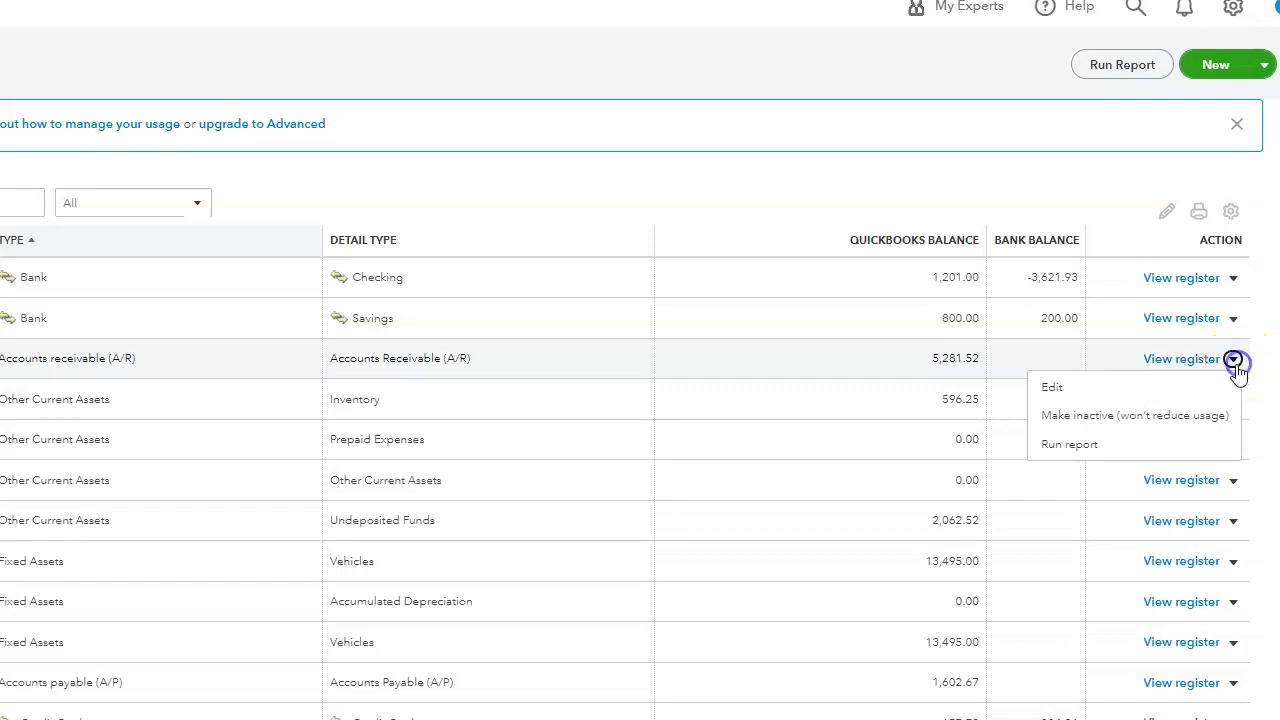
click(1058, 390)
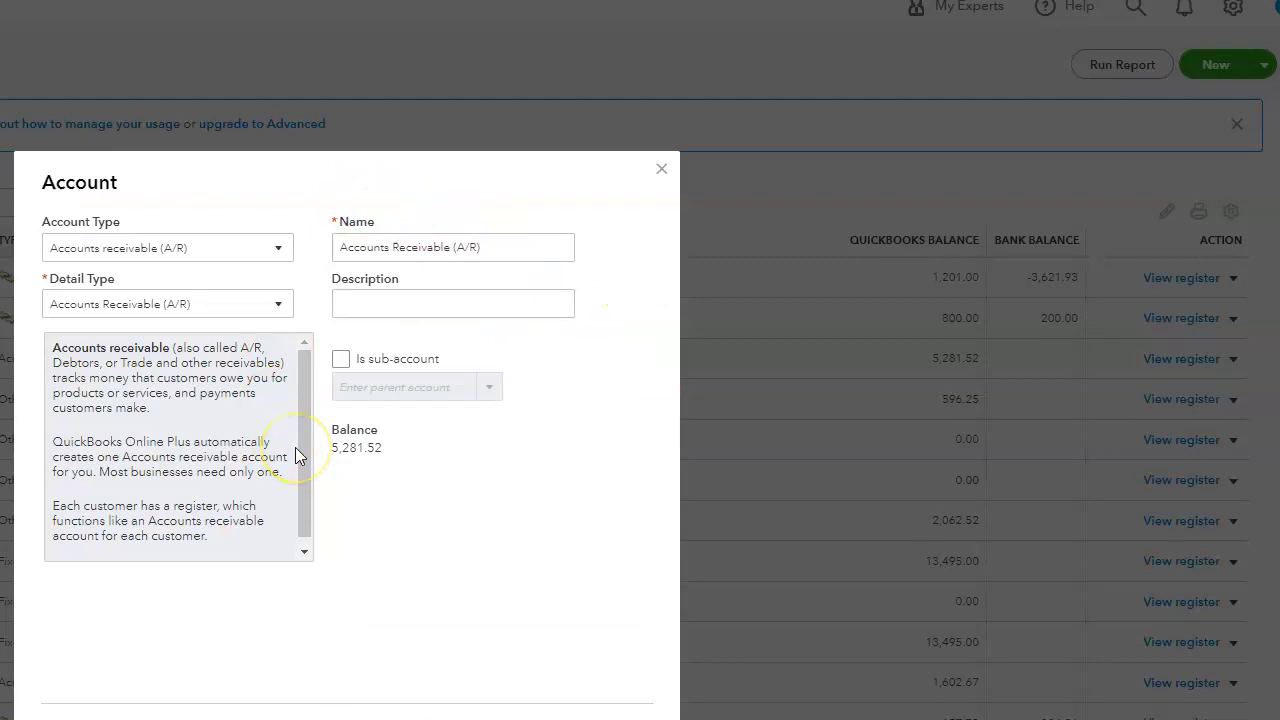
click(661, 168)
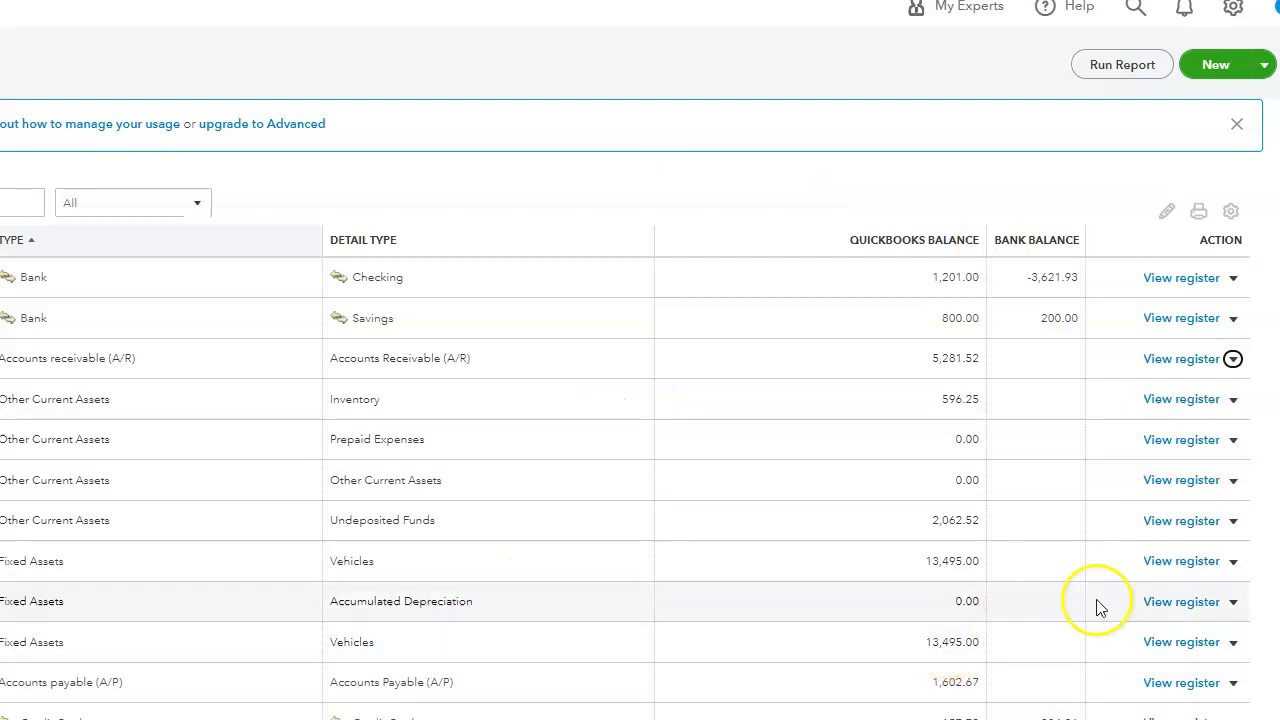
click(1234, 603)
click(1122, 632)
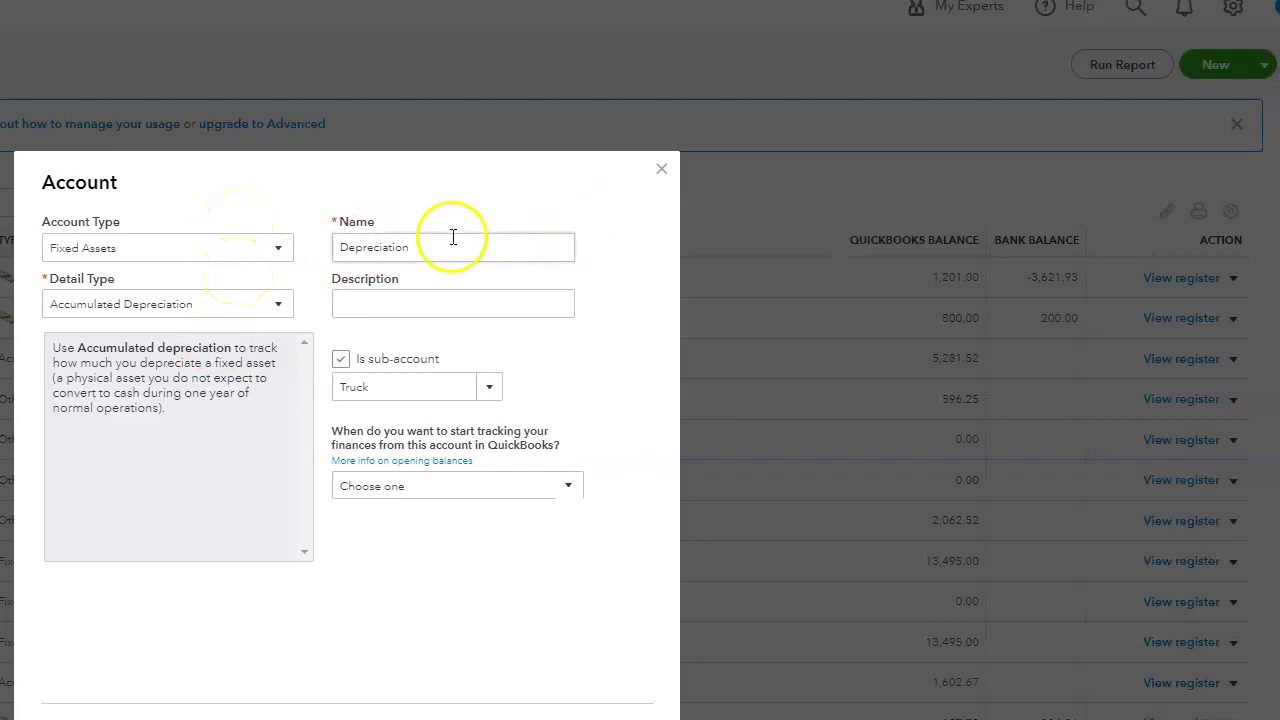
drag(433, 245, 287, 250)
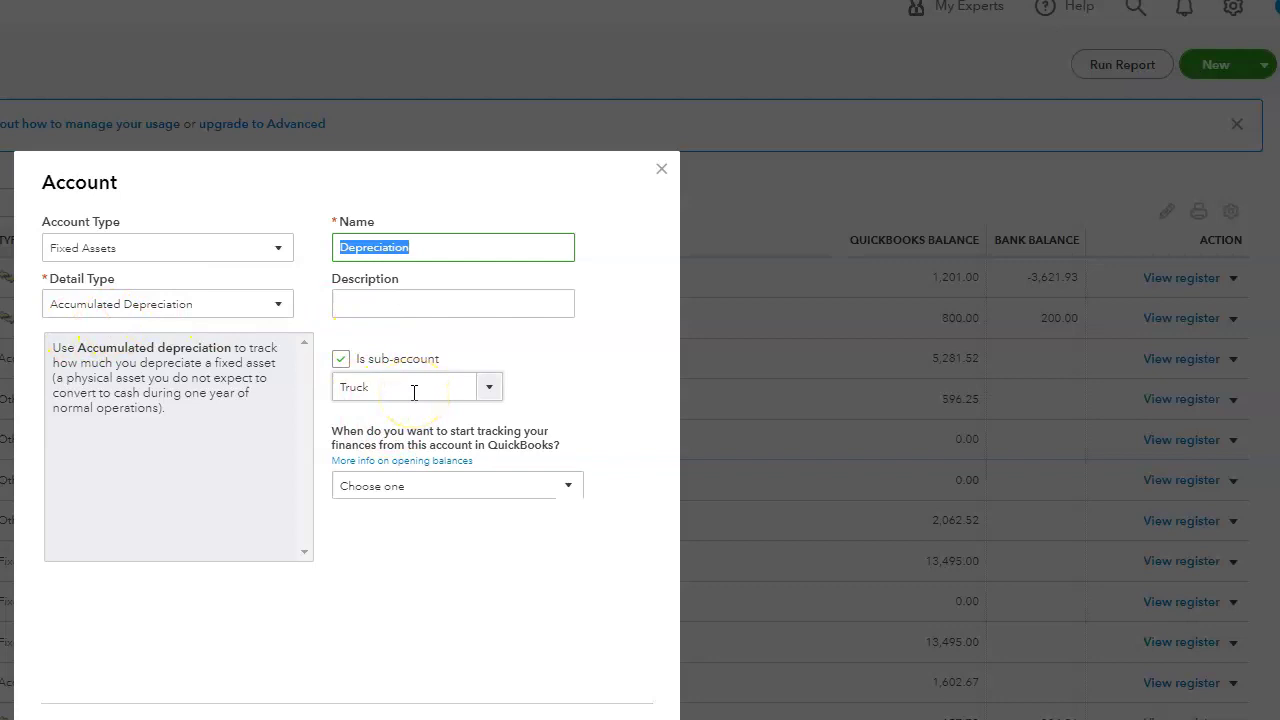
click(341, 360)
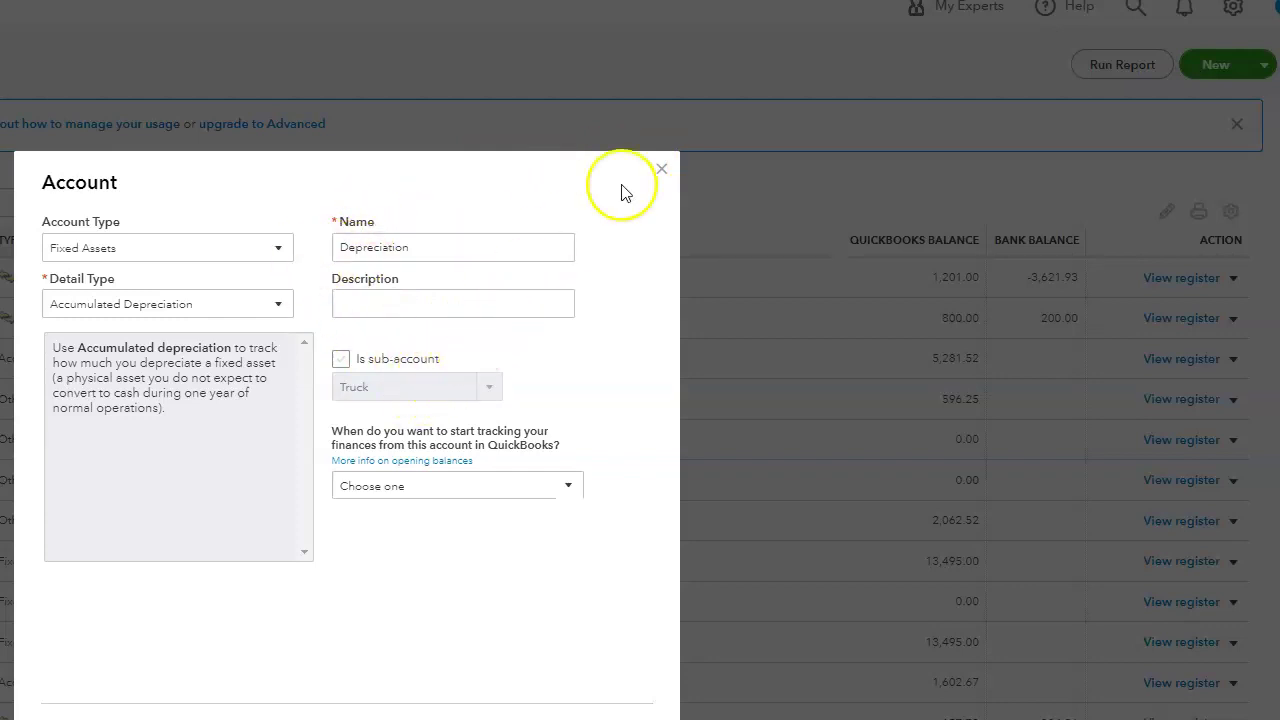
click(662, 169)
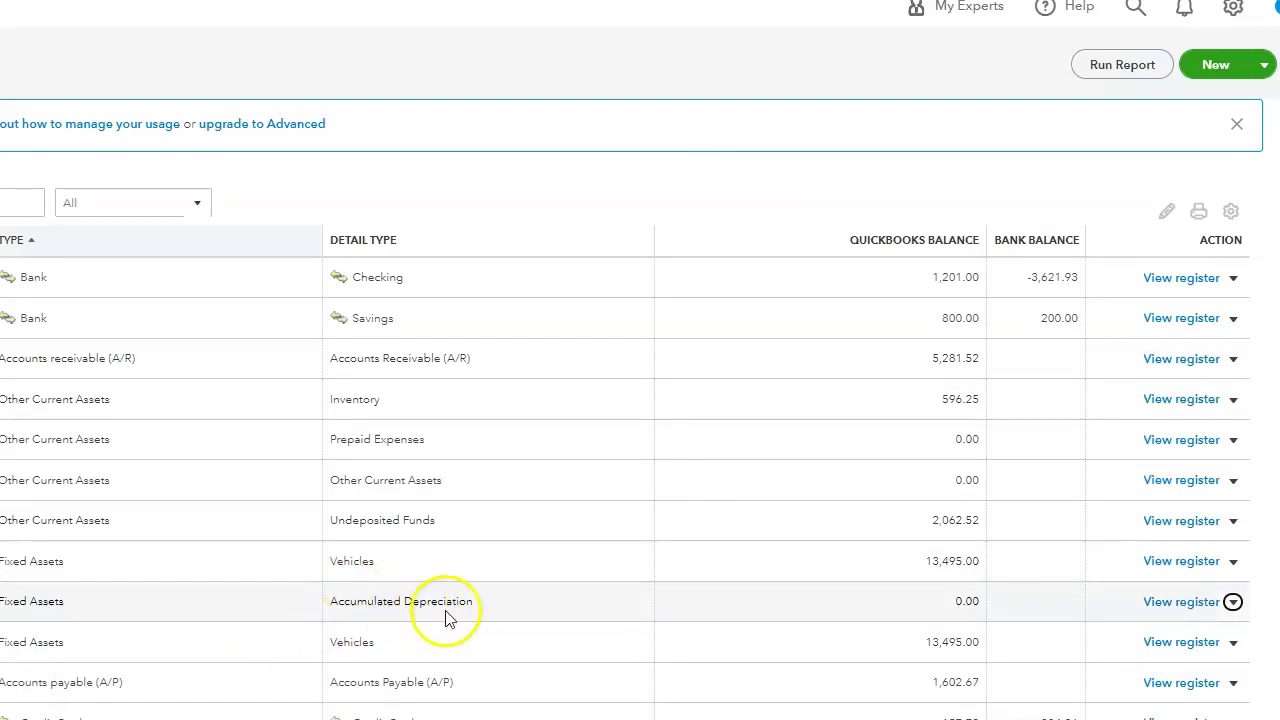
Merge the Original Cost account into its parent by renaming it Truck, clearing its sub-account option, and confirming the merge.
click(1233, 642)
click(1121, 673)
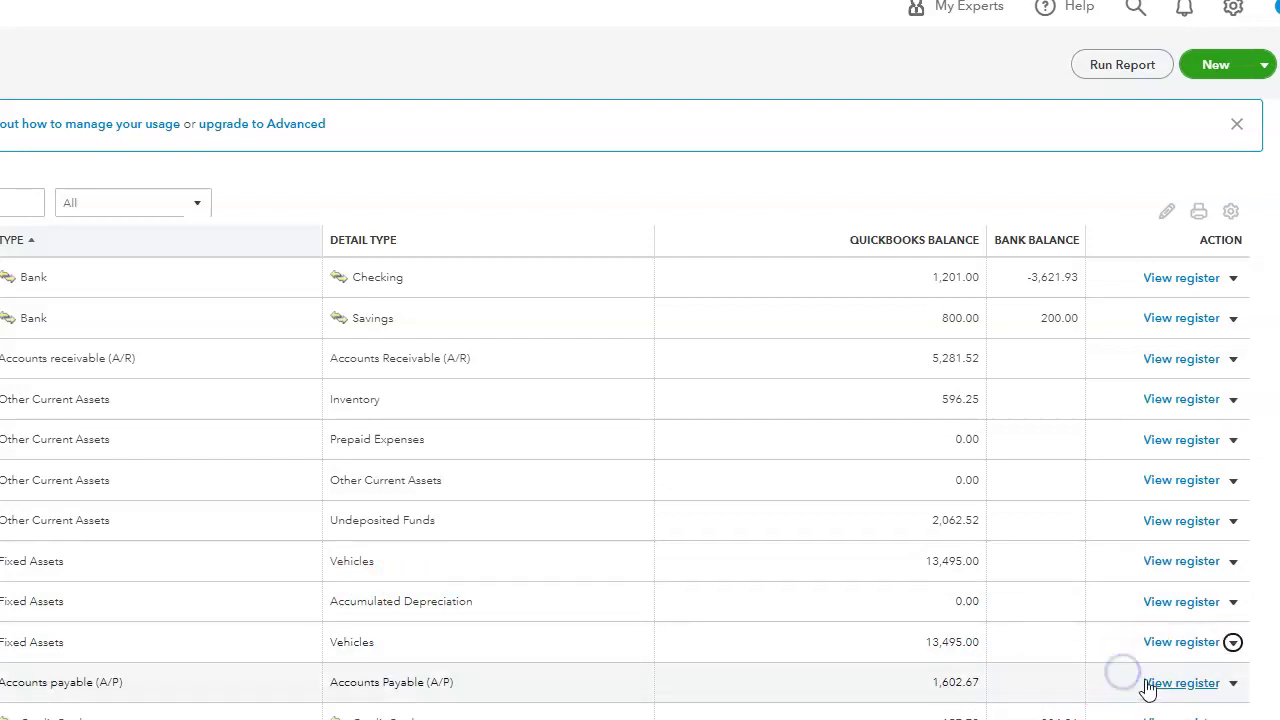
drag(482, 253, 280, 257)
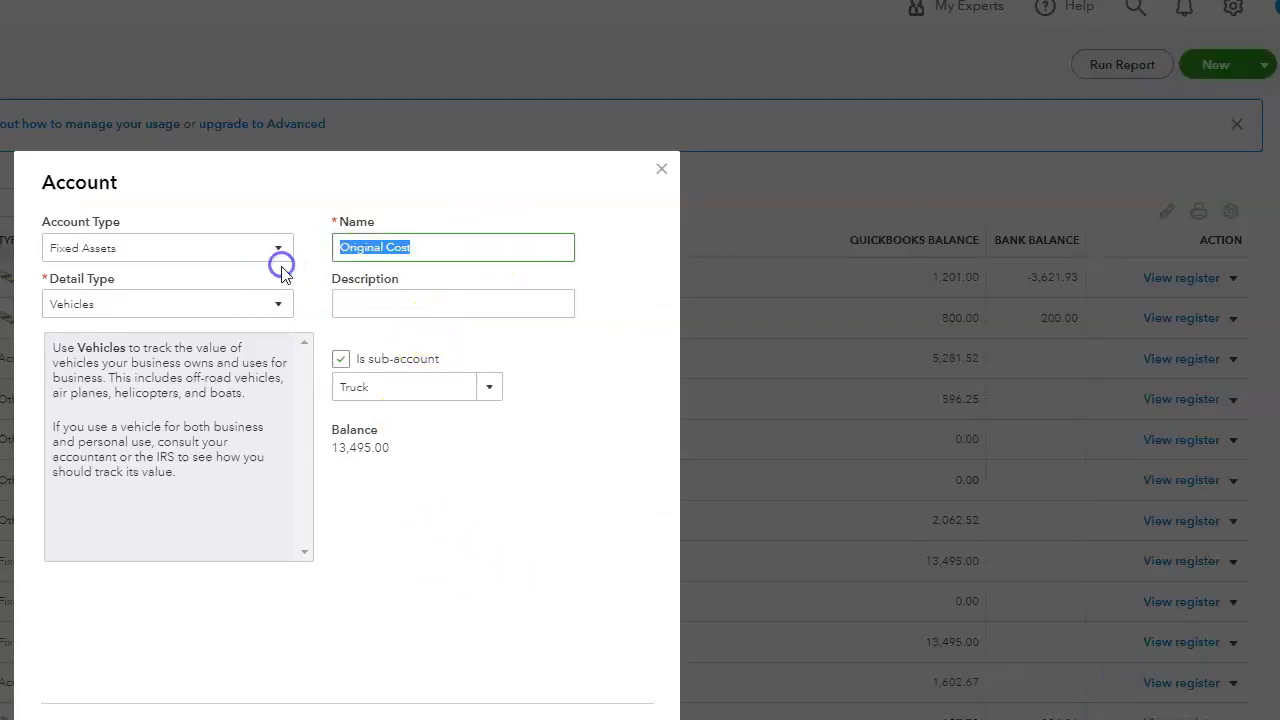
text(Truck)
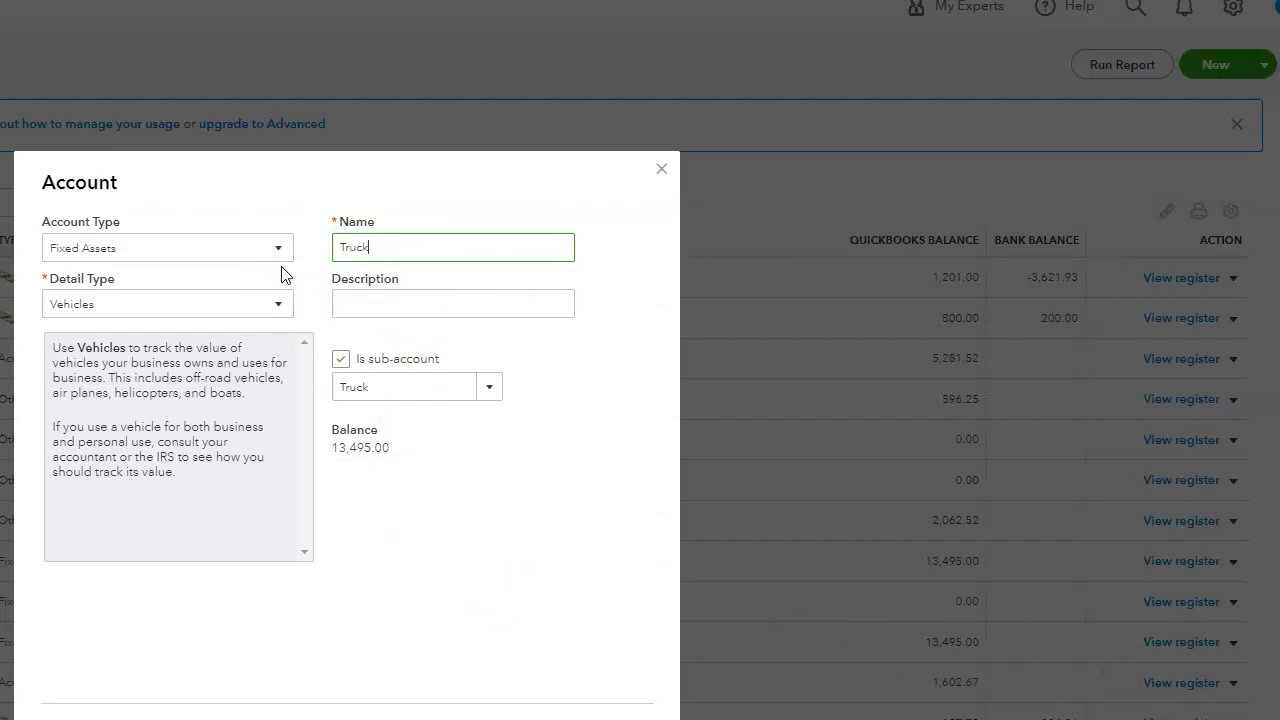
click(342, 359)
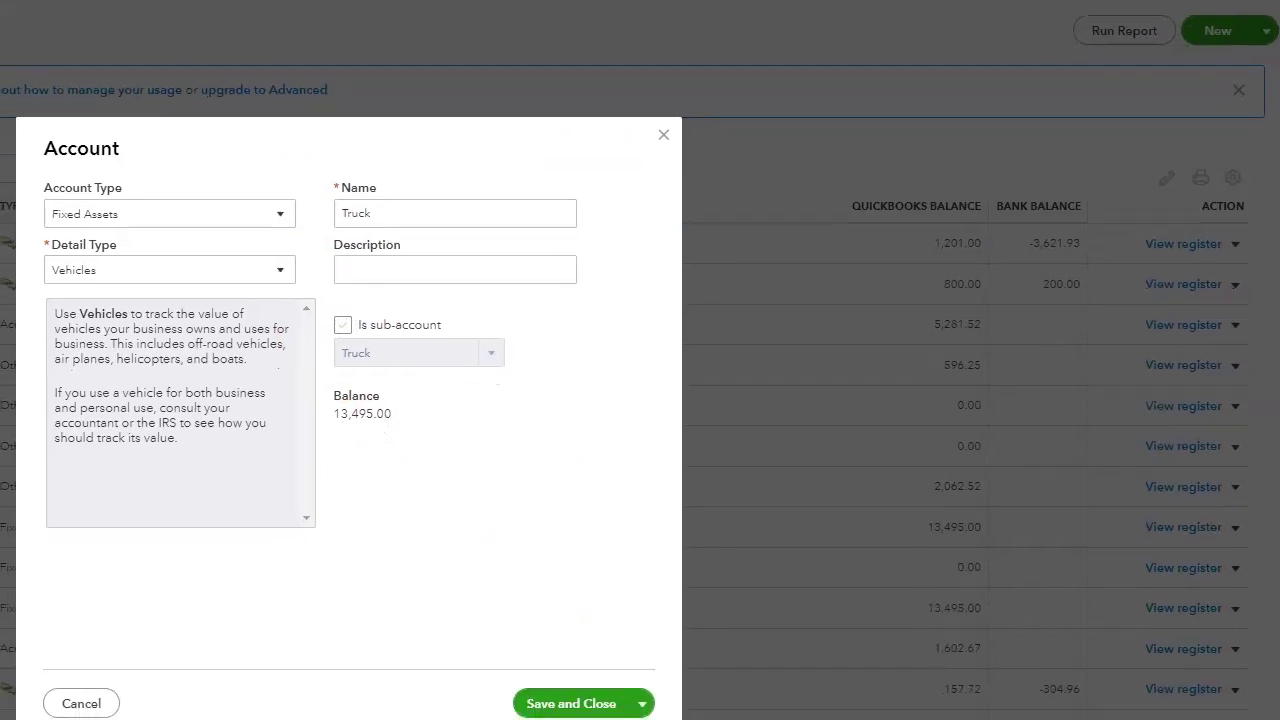
click(551, 686)
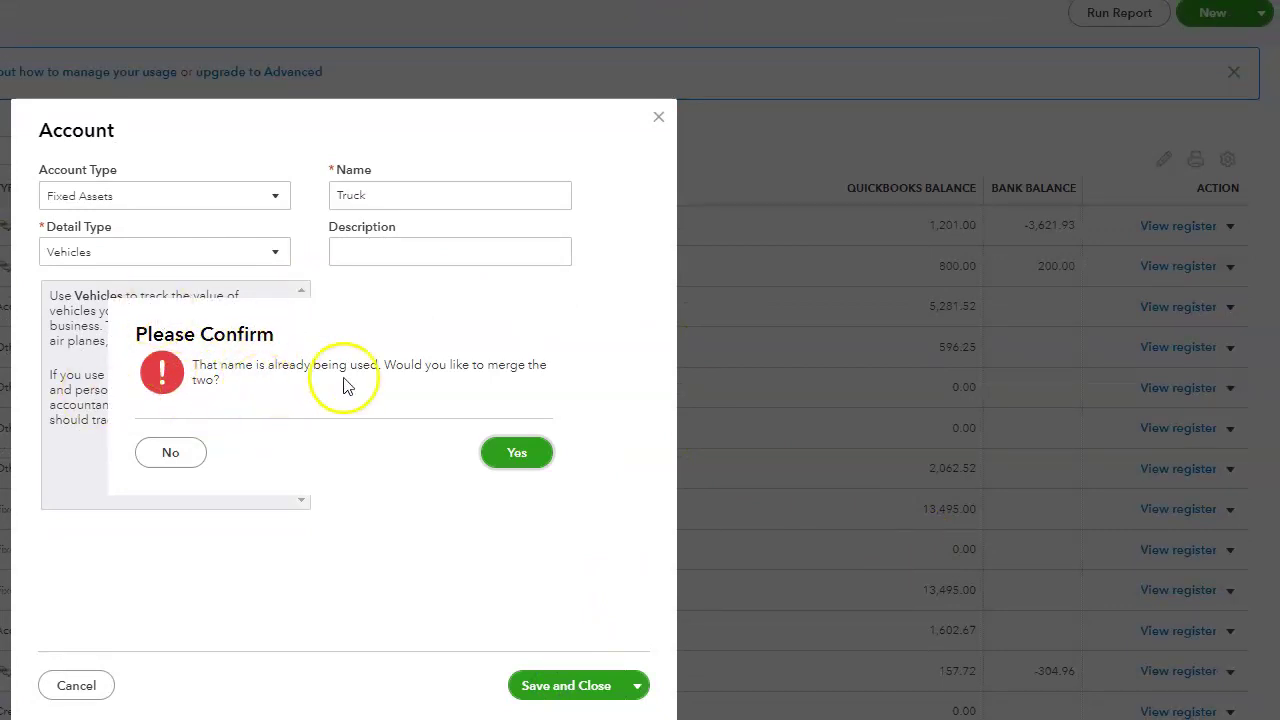
click(514, 452)
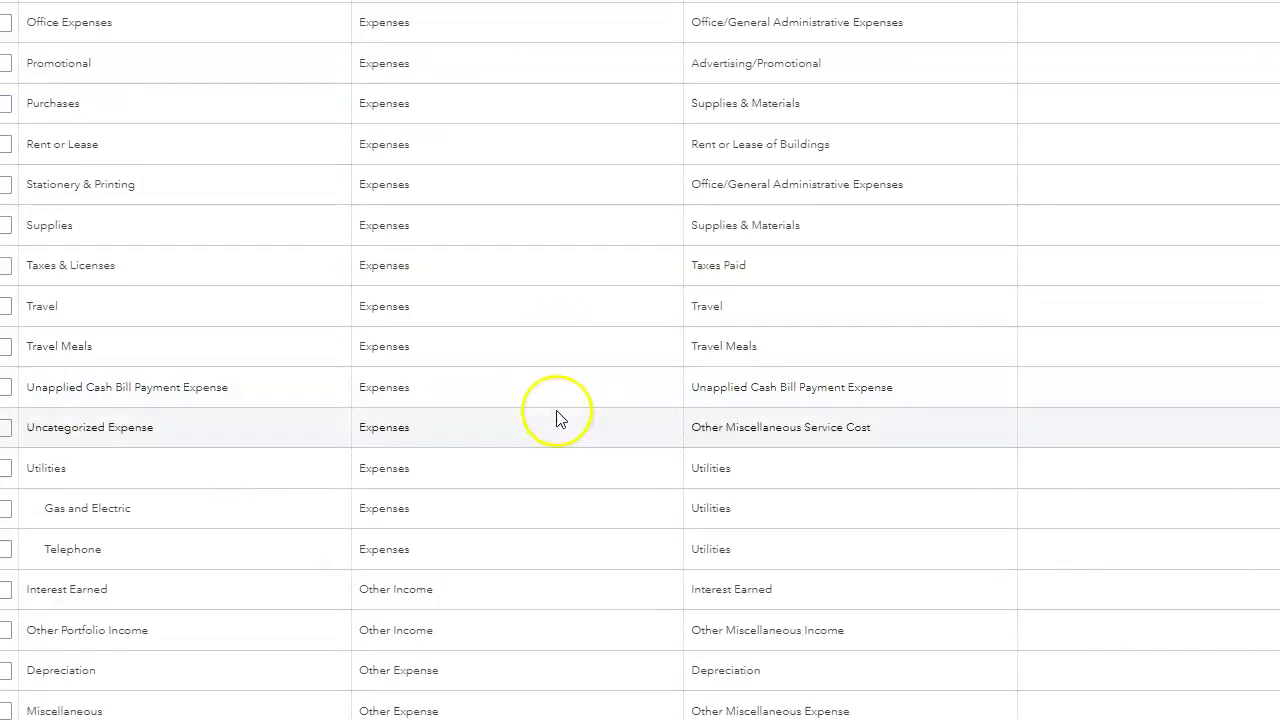
Examine the account list, checking the Truck fixed asset accounts and the Cost of Goods Sold accounts such as Cost of labor - COS.
scroll(538, 416, up, 5)
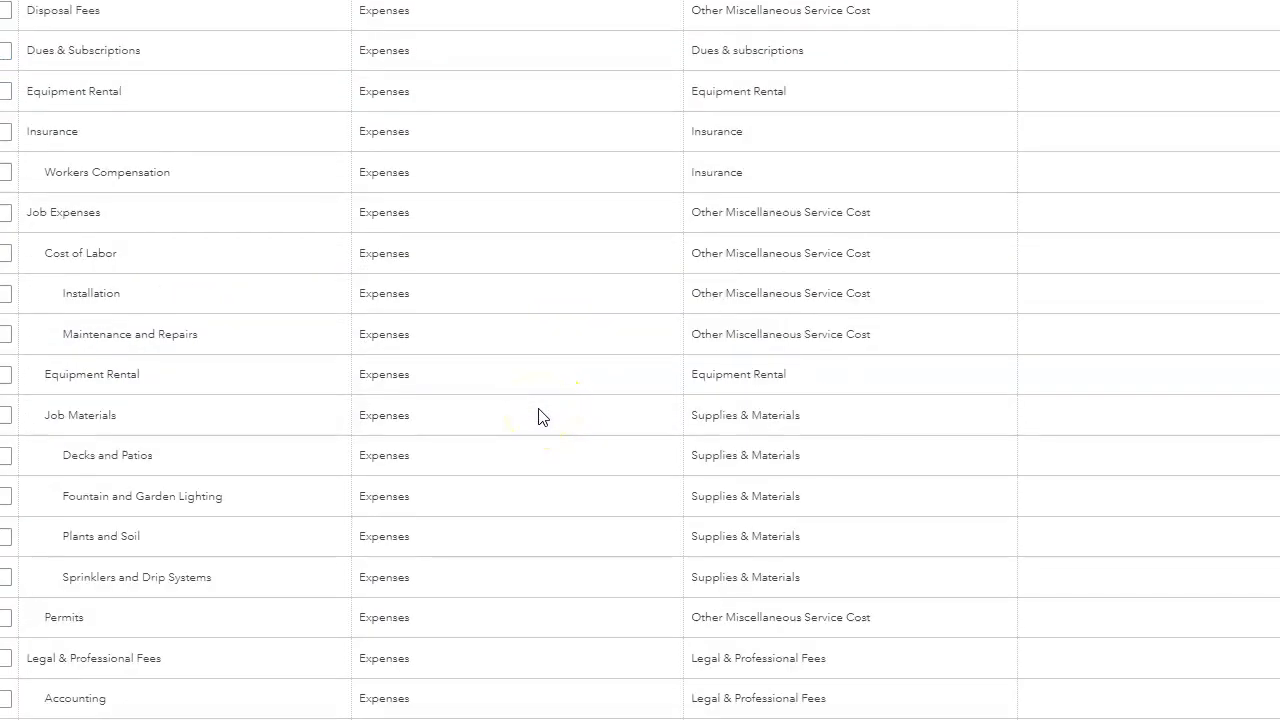
scroll(538, 414, up, 10)
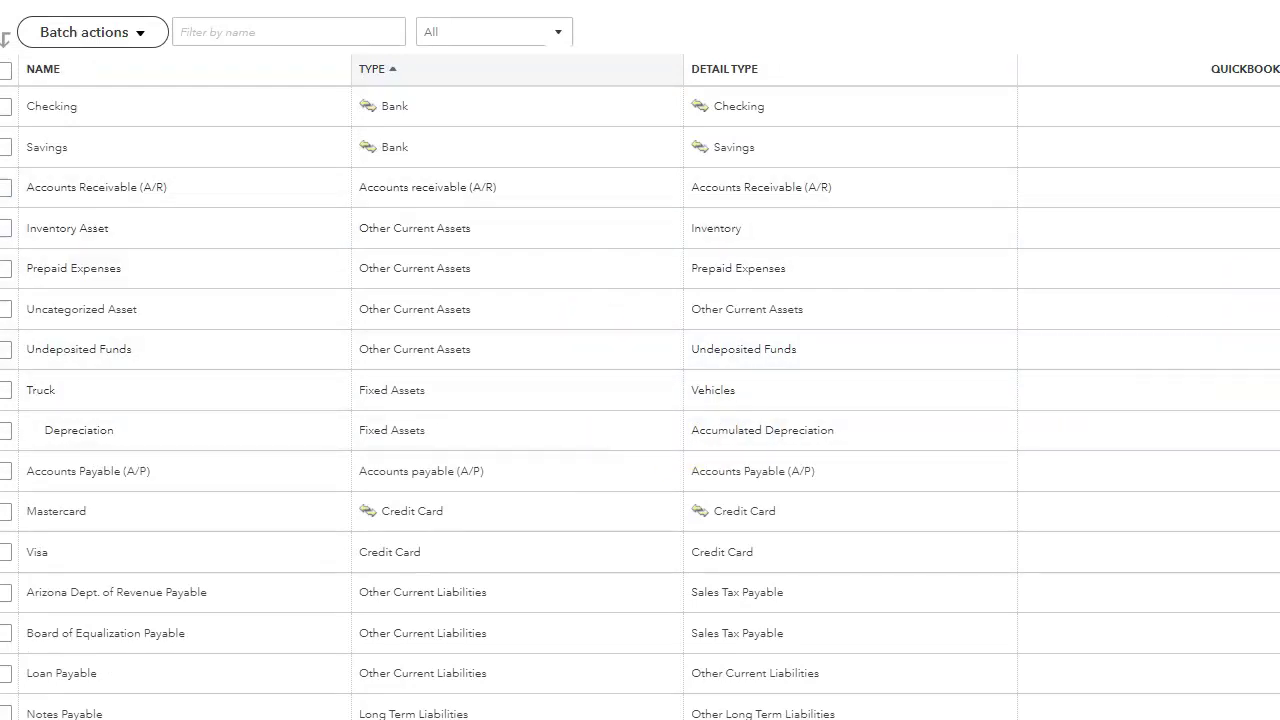
scroll(640, 400, down, 3)
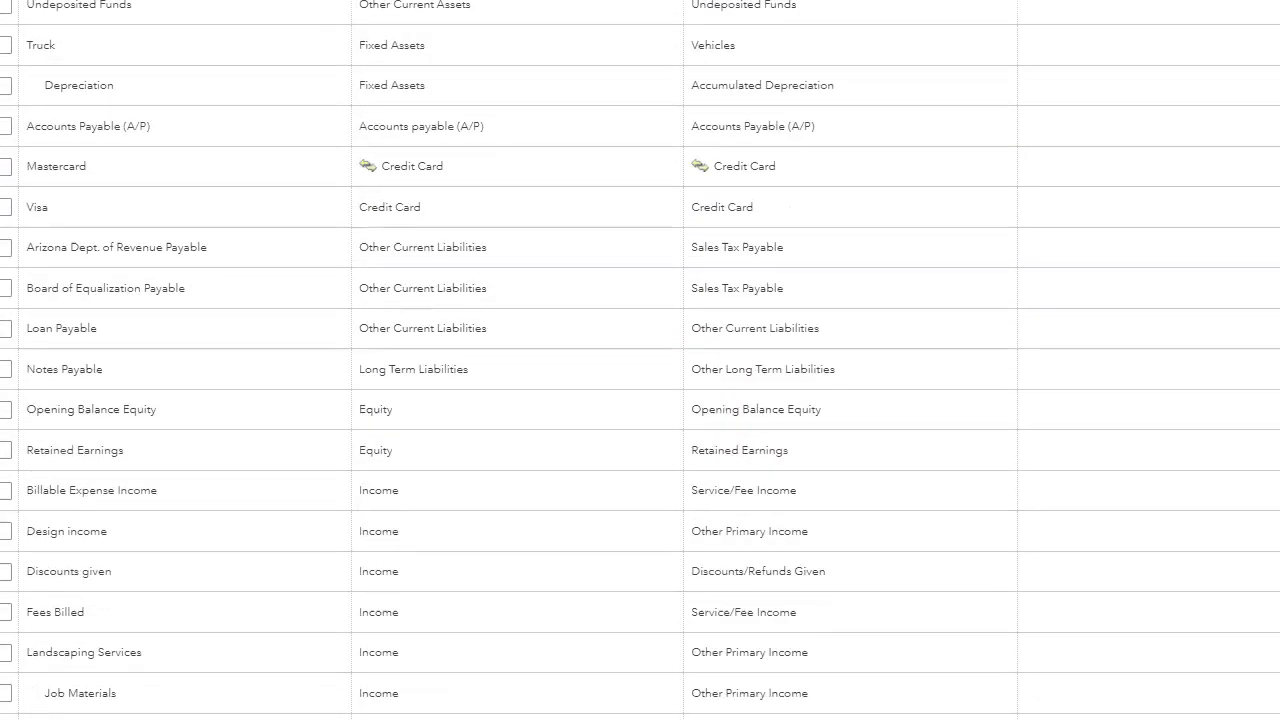
scroll(640, 400, down, 2)
scroll(640, 400, up, 5)
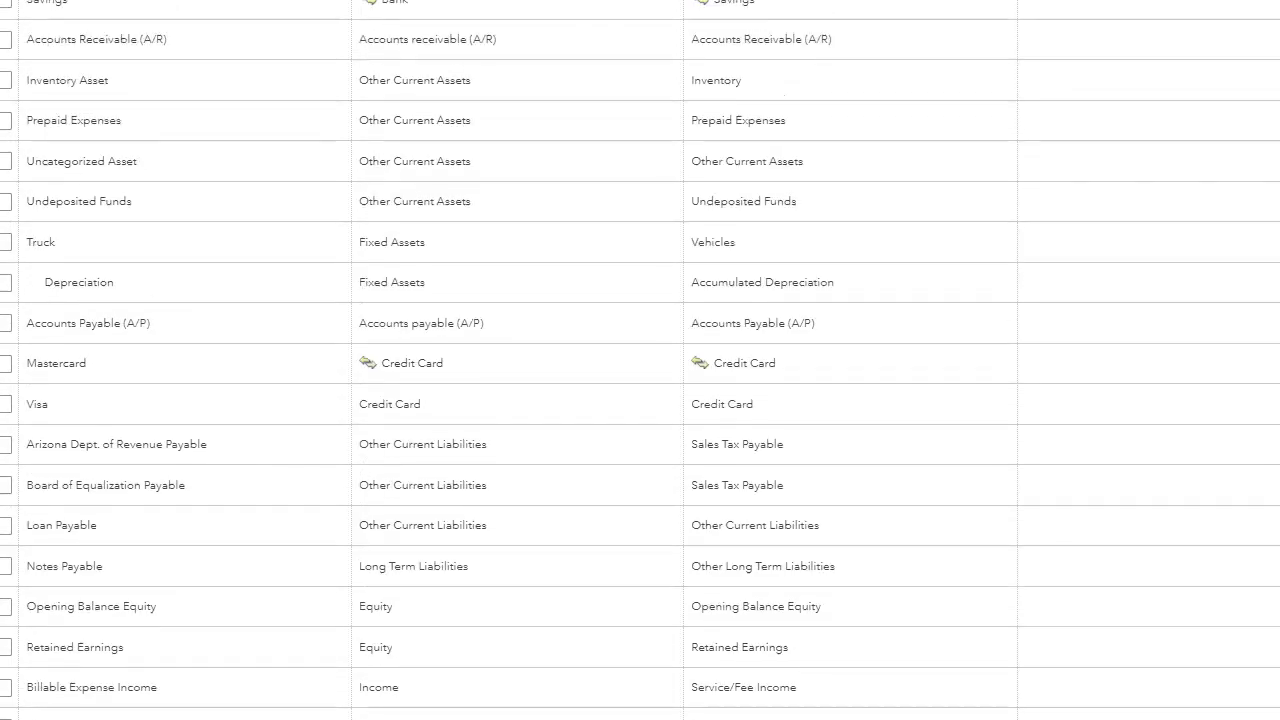
scroll(640, 400, down, 5)
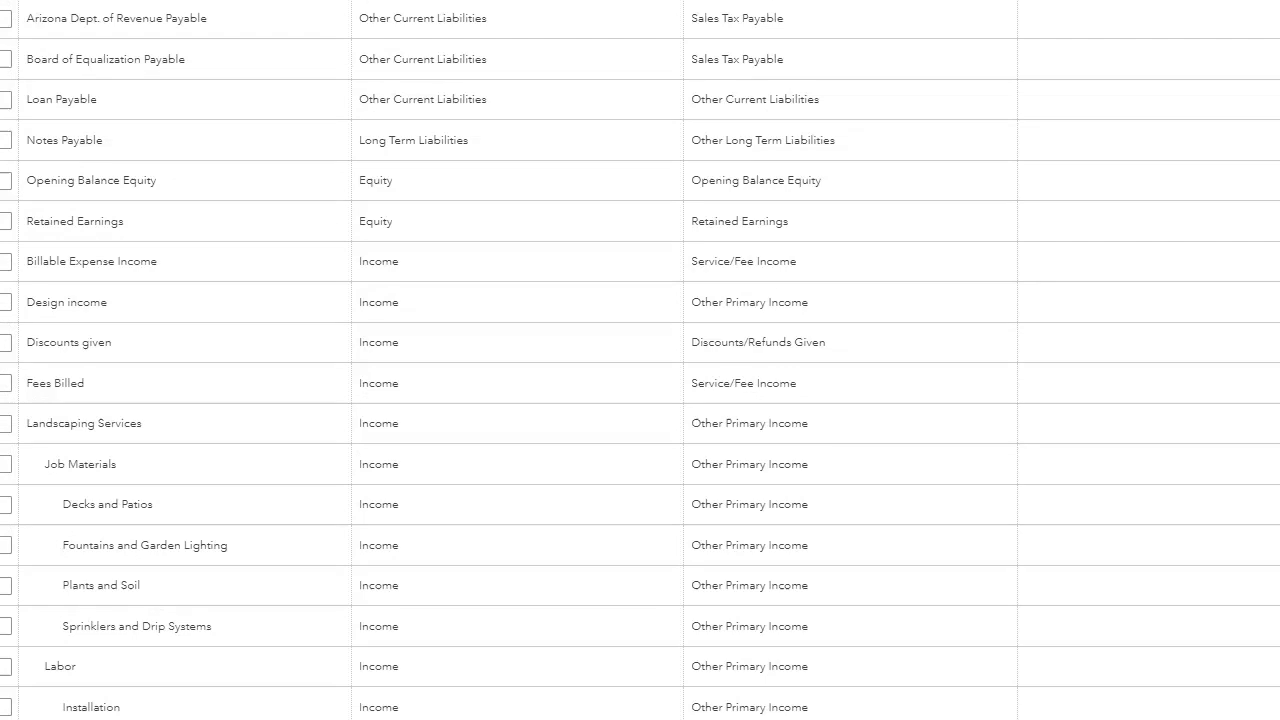
scroll(640, 400, up, 5)
scroll(640, 400, down, 12)
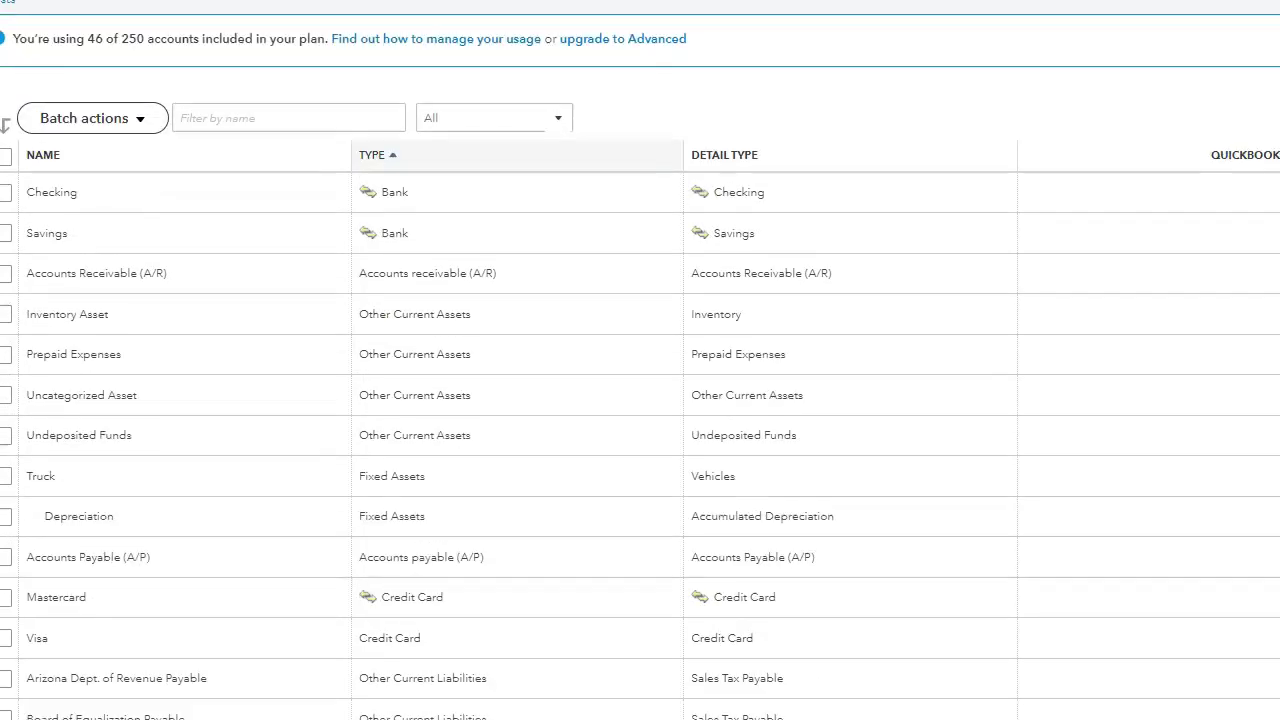
scroll(640, 400, down, 1)
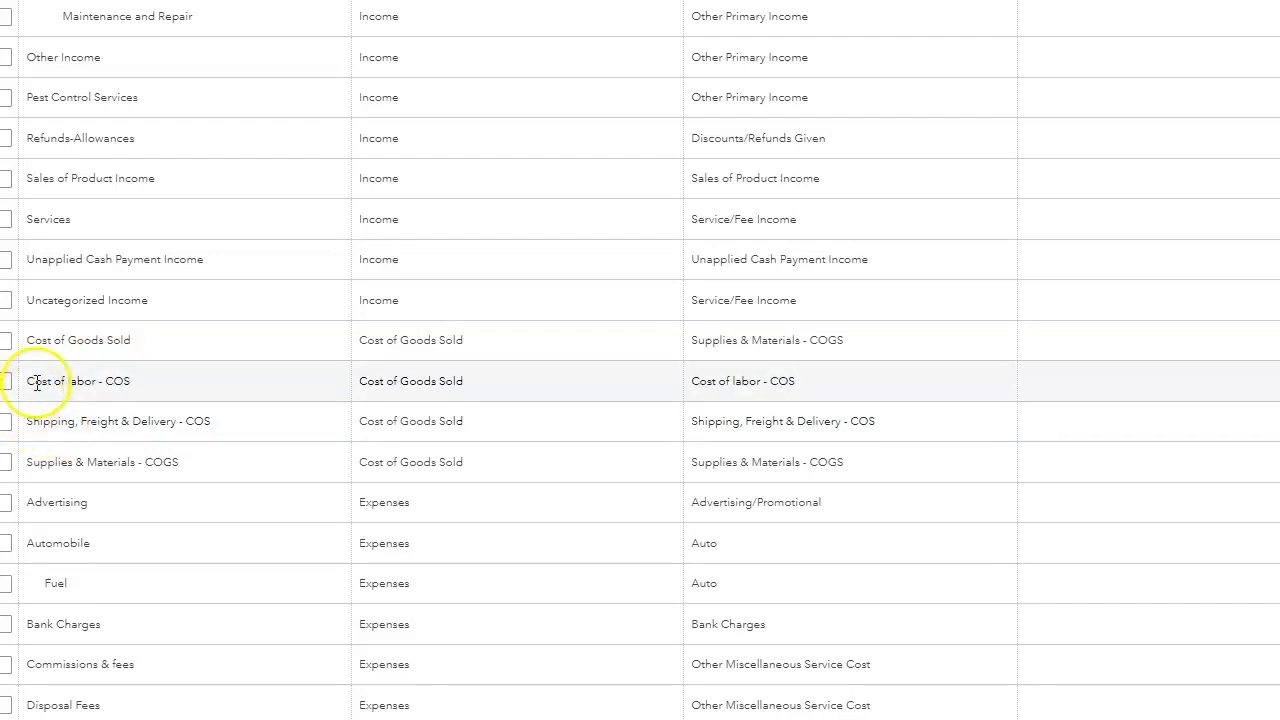
drag(40, 379, 155, 381)
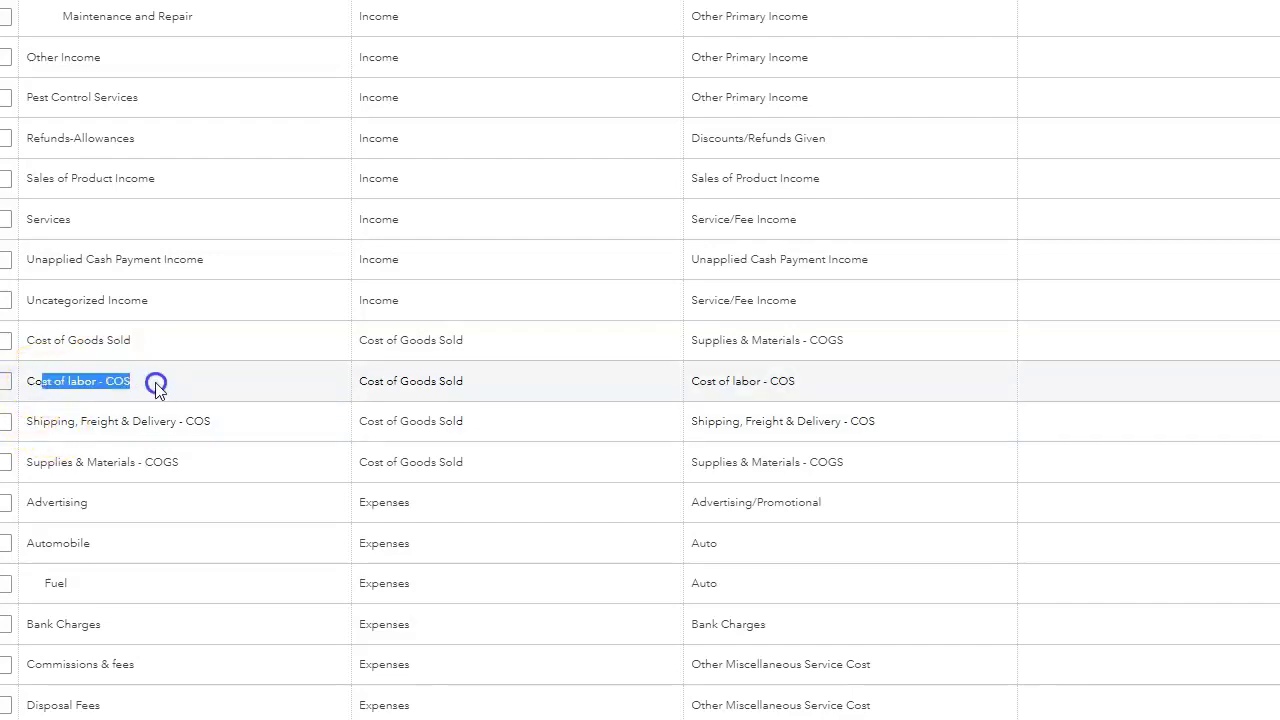
click(57, 340)
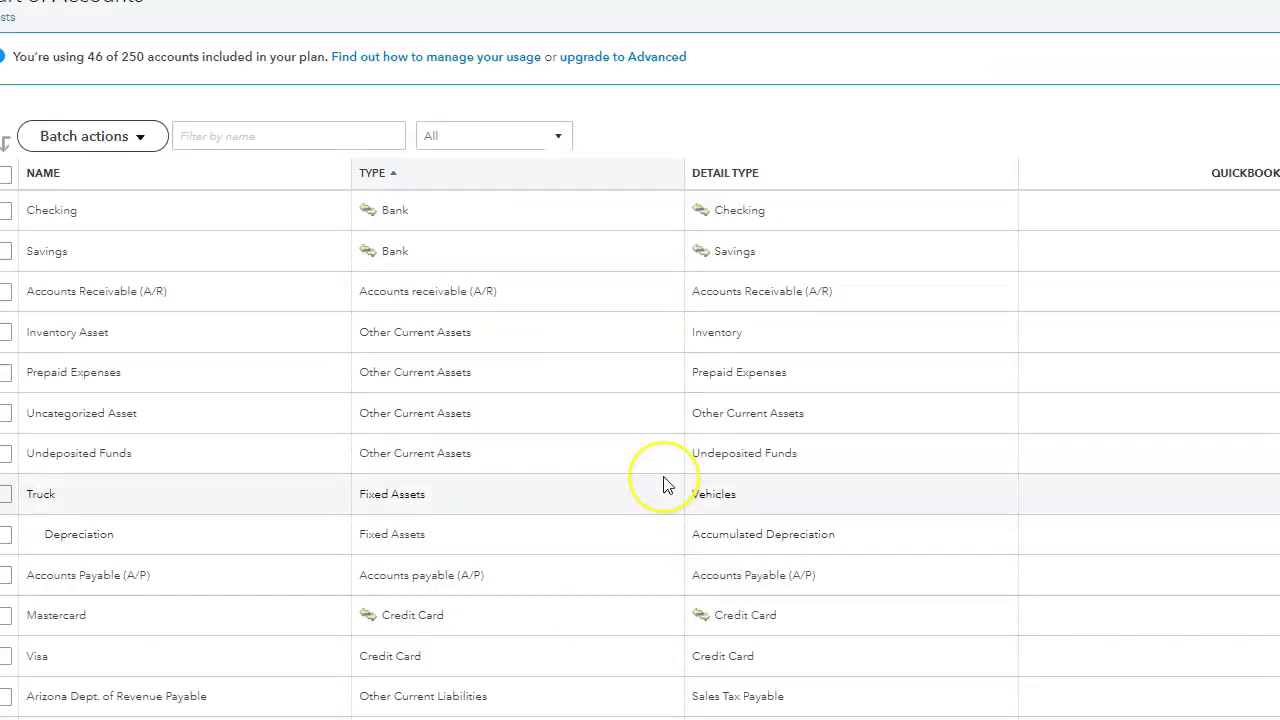
Run the account report for the Cost of Labor expense account under Job Expenses and view the grouping options.
scroll(663, 485, down, 15)
scroll(648, 478, down, 10)
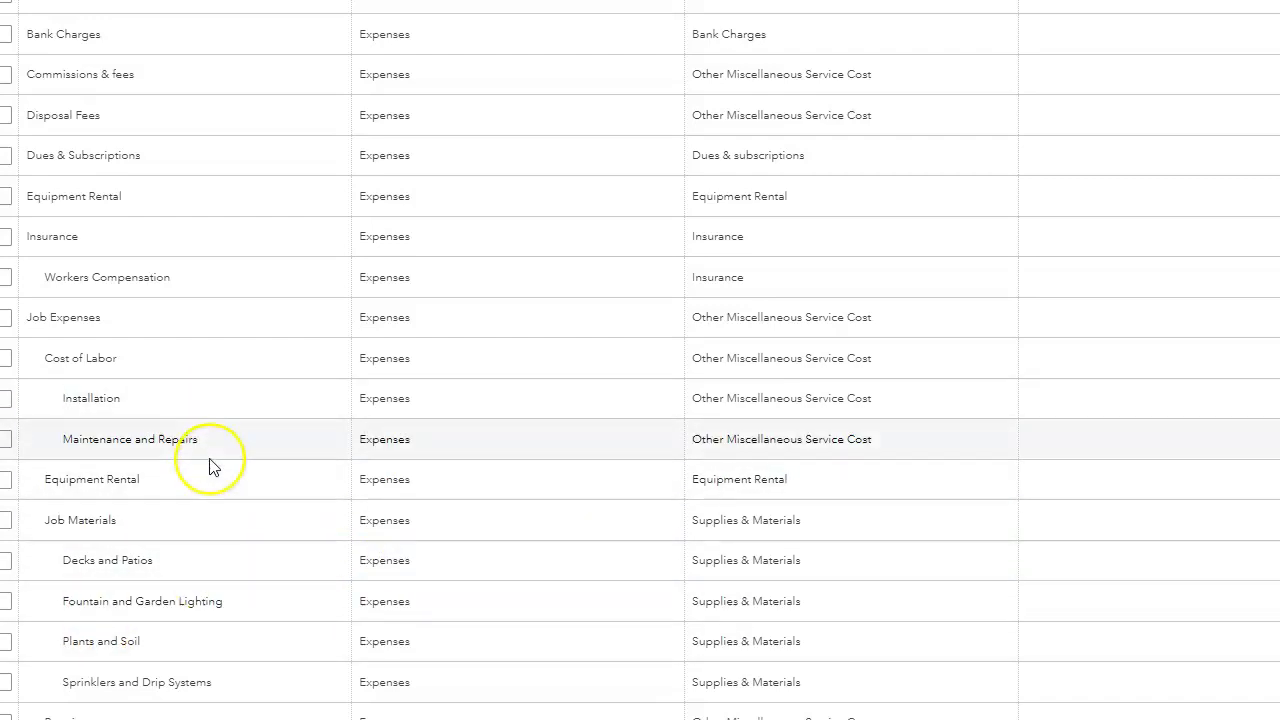
click(197, 481)
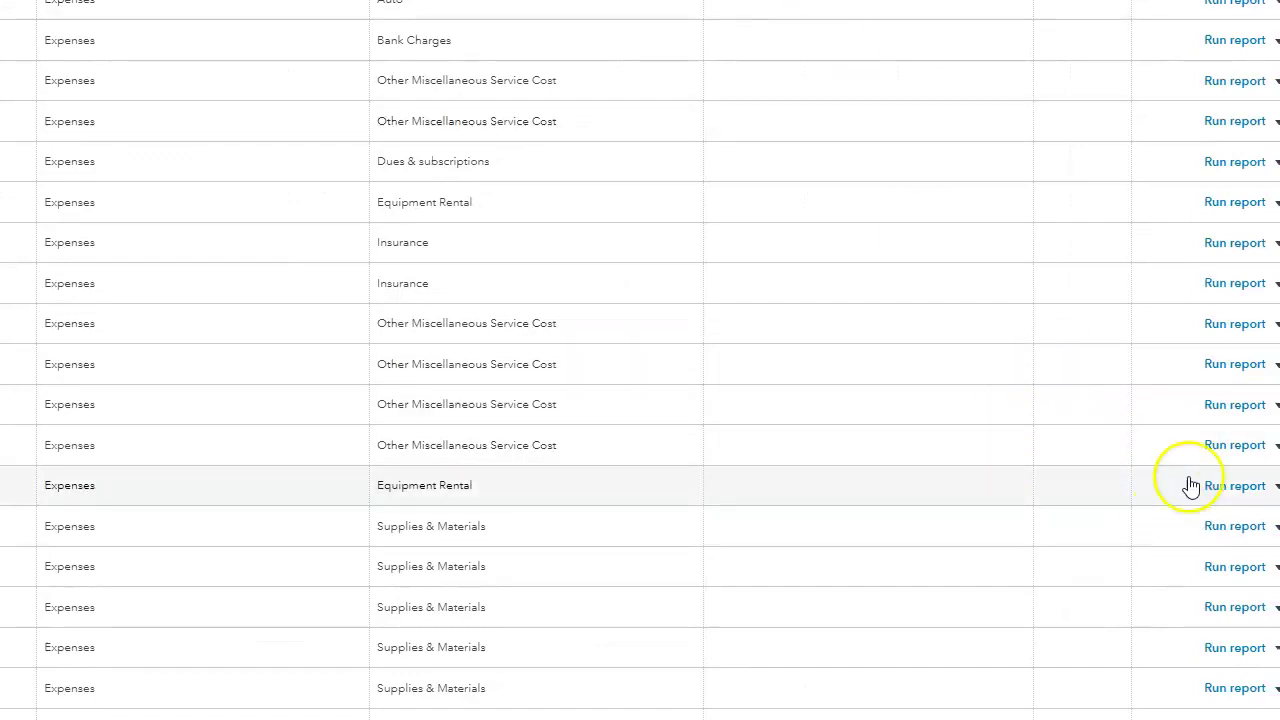
click(1228, 366)
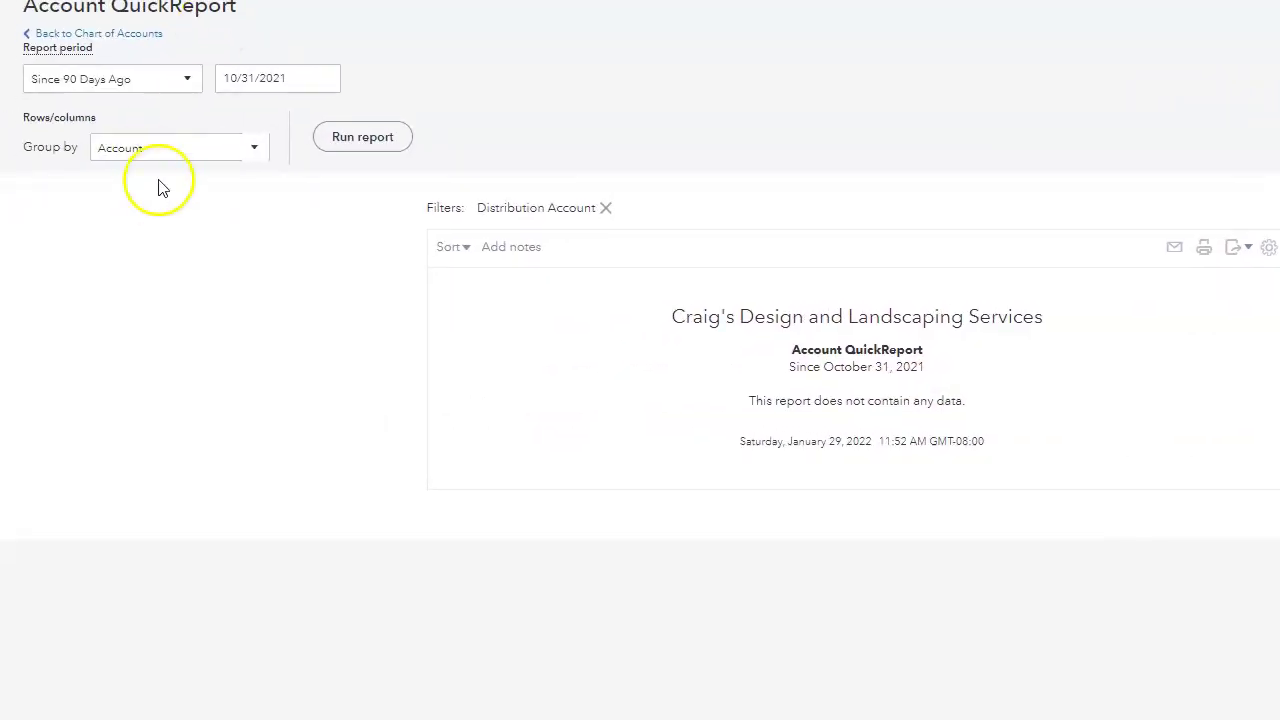
click(229, 150)
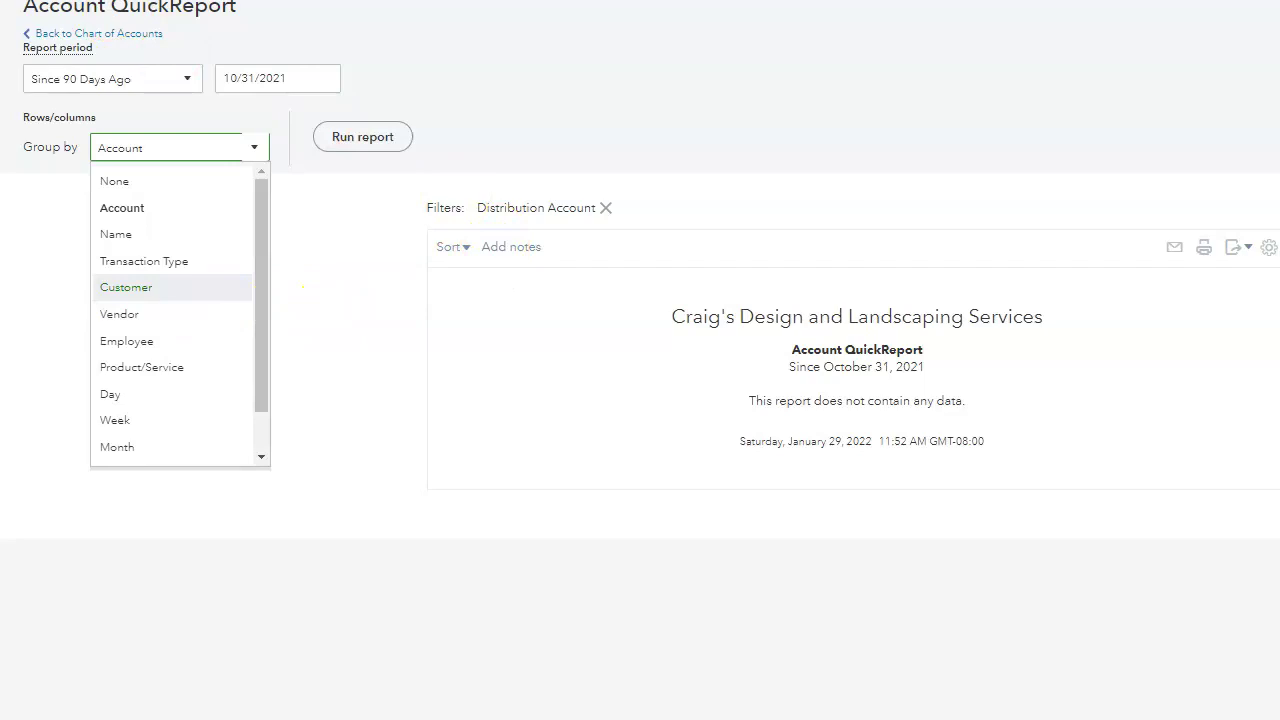
Return to the chart of accounts and look through the expense accounts toward the end of the list.
click(89, 35)
scroll(528, 403, down, 10)
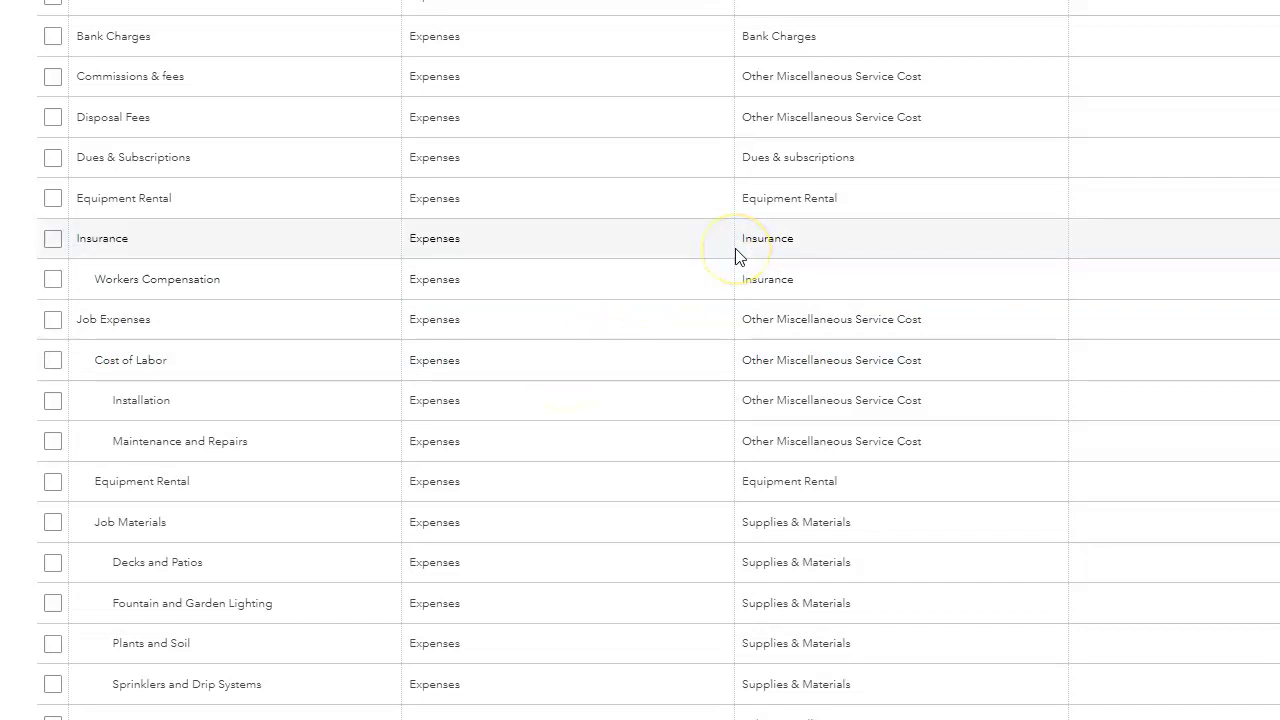
scroll(737, 256, down, 10)
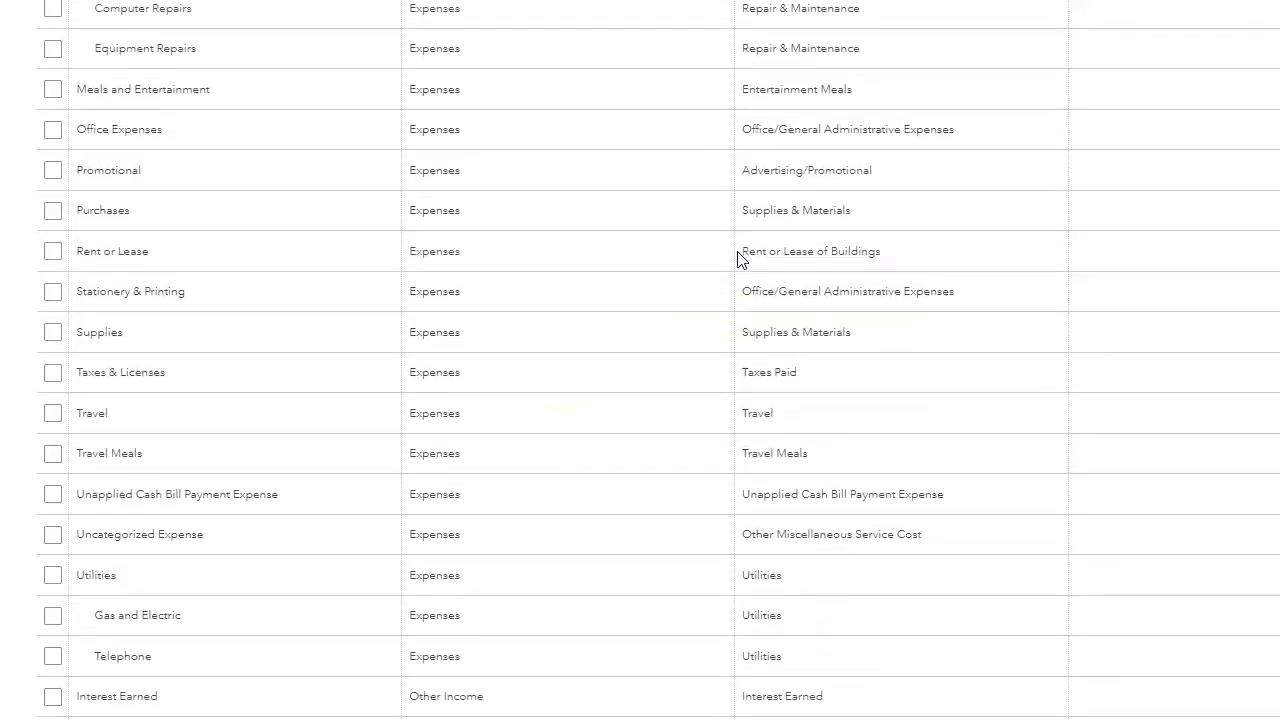
scroll(739, 260, down, 1)
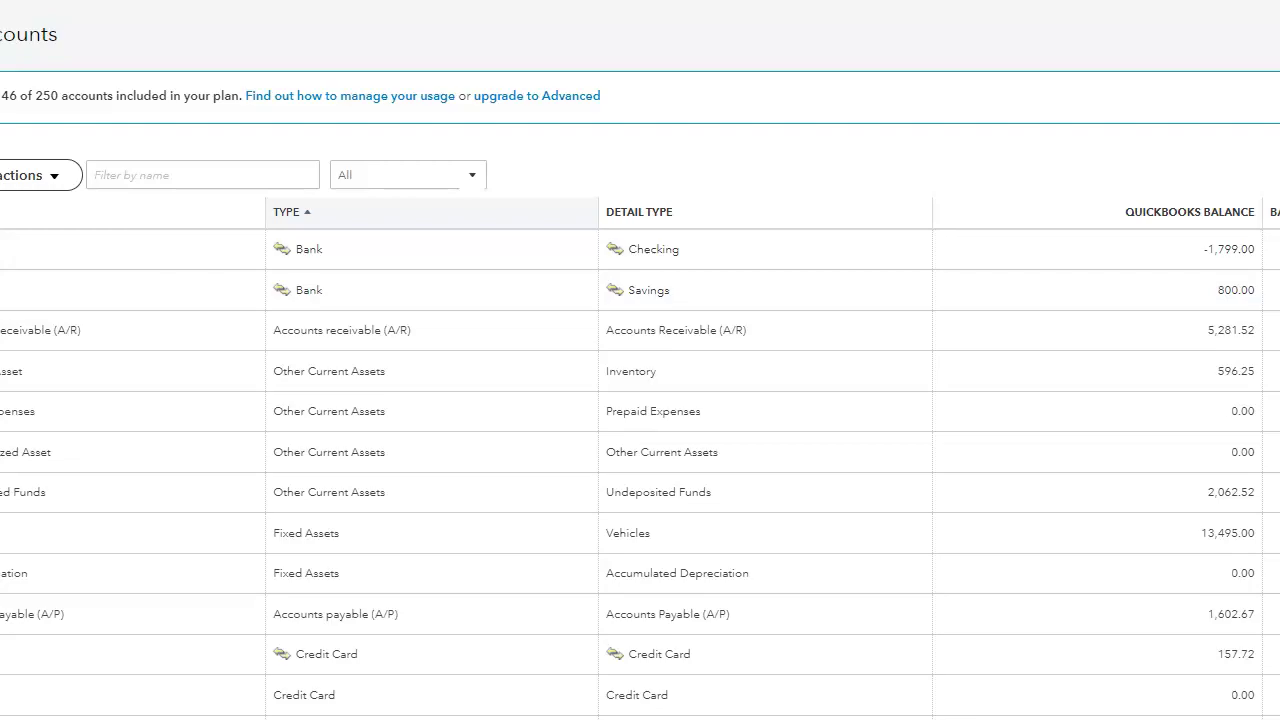
Start a Chart of Accounts data import and upload the QuickBooks_Online_COA_Sample_File spreadsheet.
click(1274, 8)
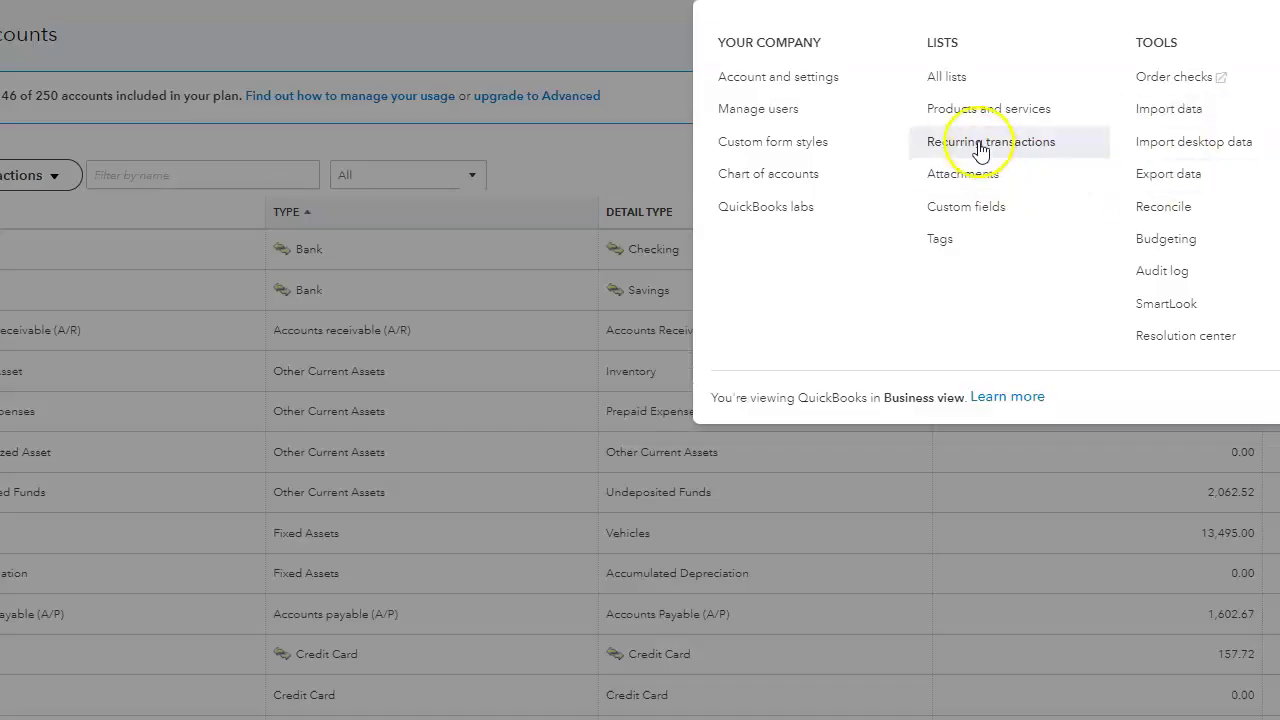
click(1140, 111)
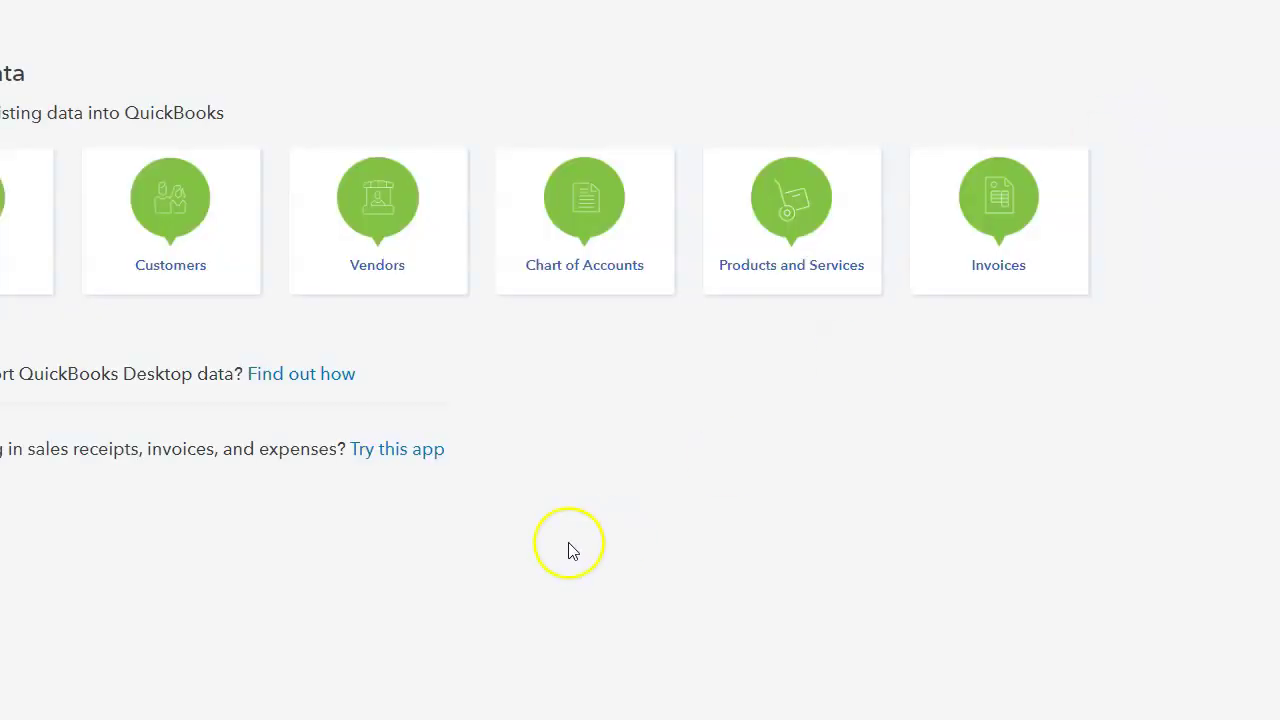
click(597, 236)
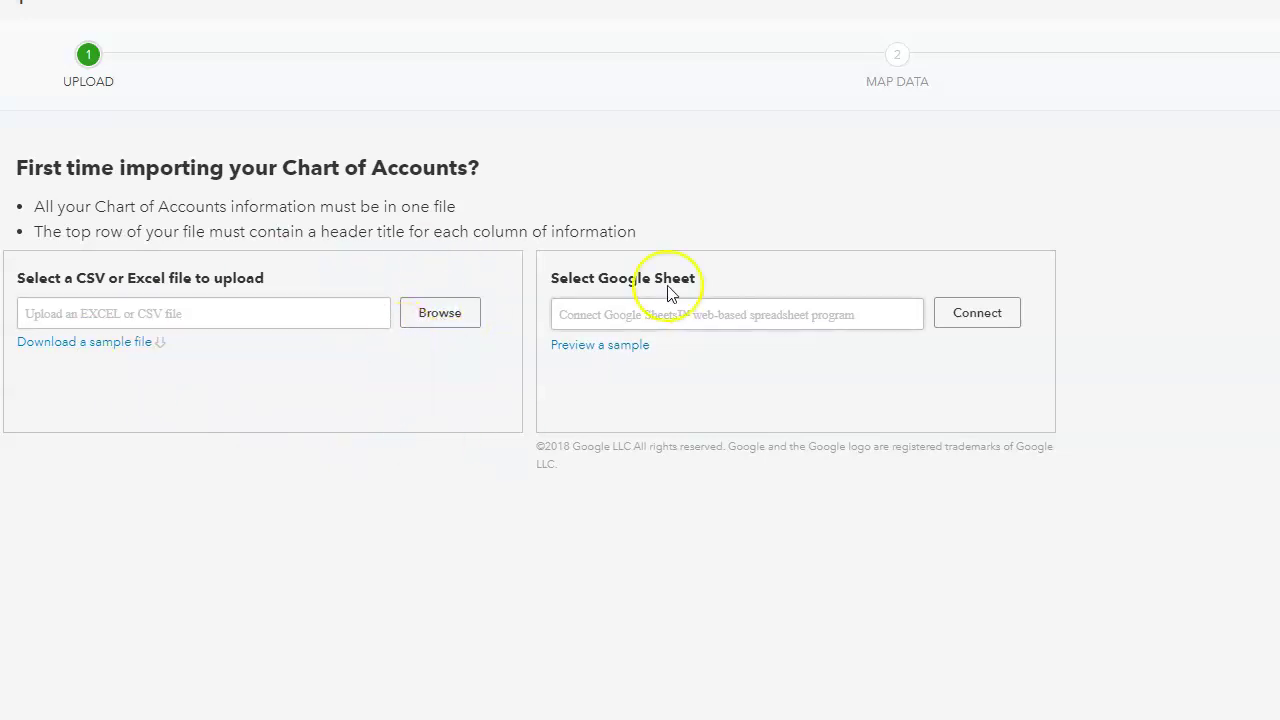
click(438, 312)
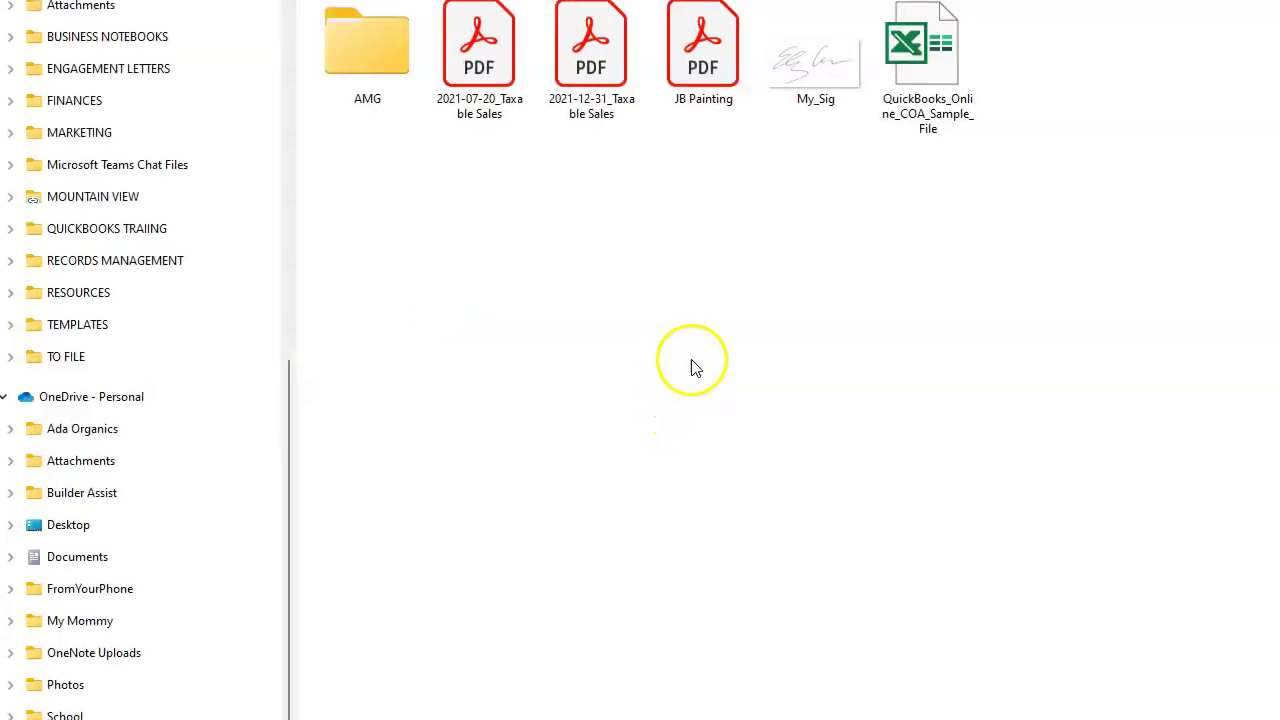
double_click(894, 150)
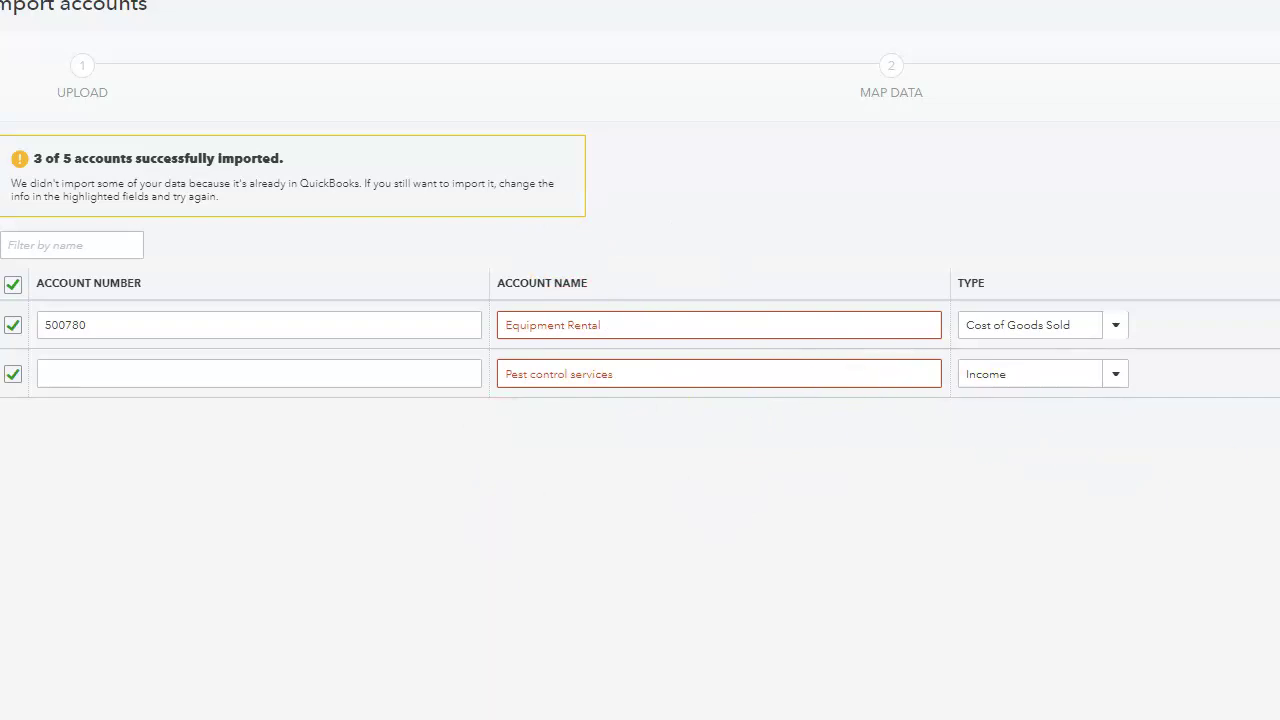
Exclude the duplicate Equipment Rental and Pest control services accounts from the import and check the Wells Fargo - 1100 account in the chart of accounts.
click(12, 326)
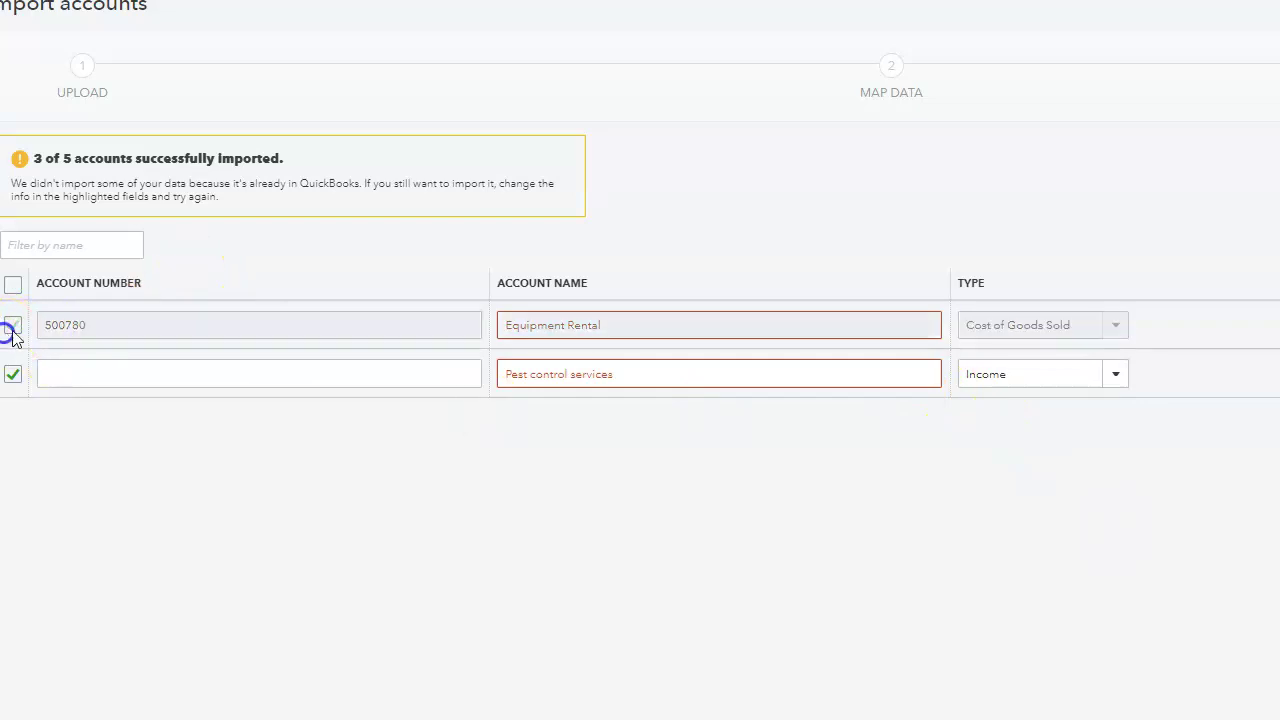
click(12, 374)
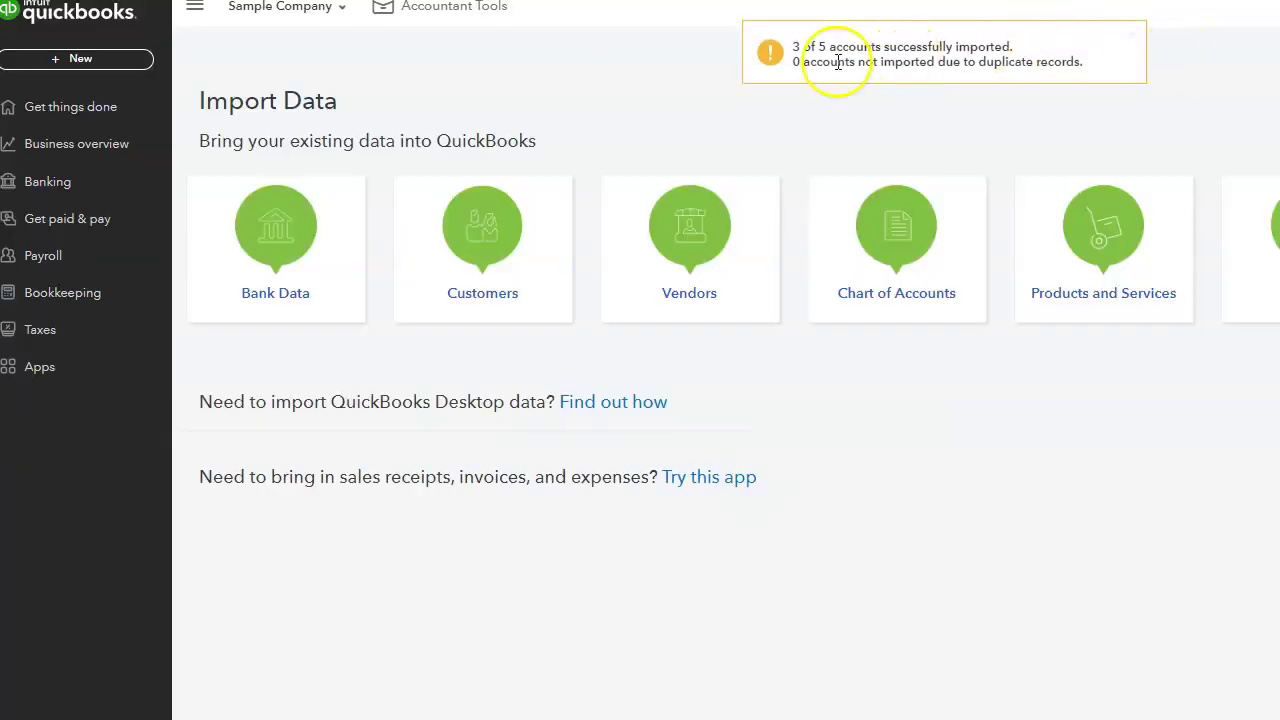
click(100, 294)
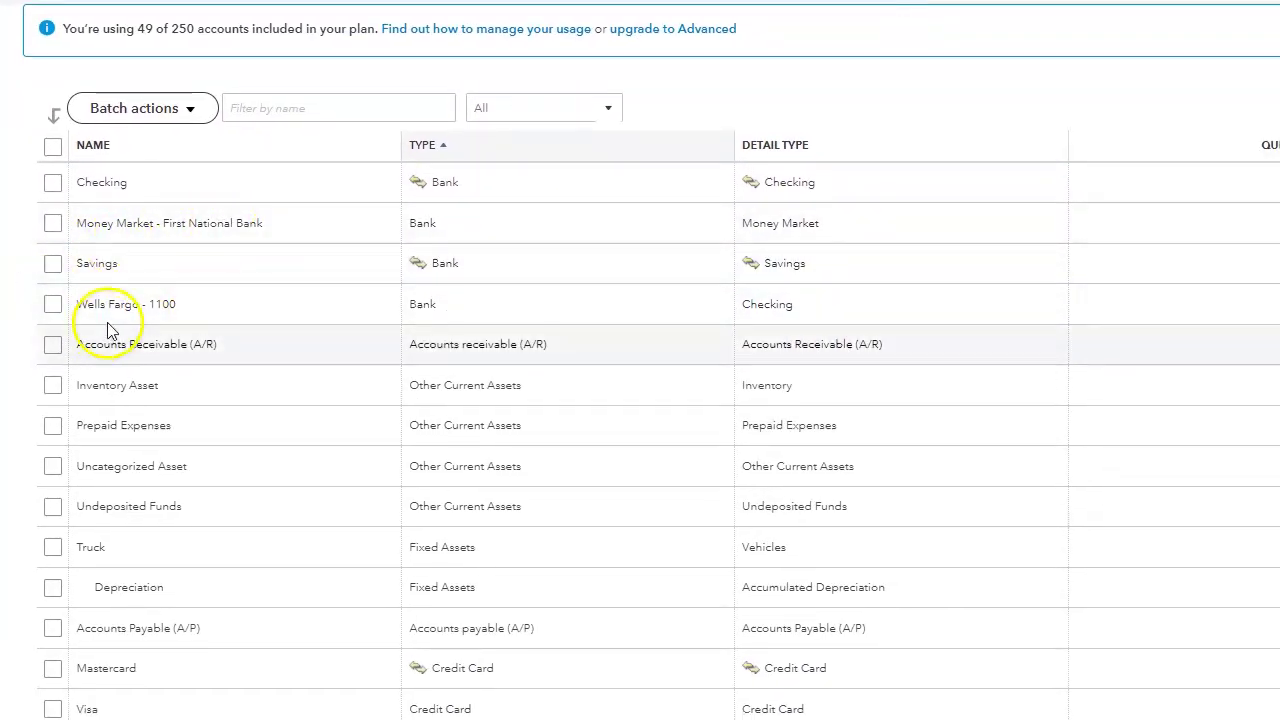
drag(97, 304, 243, 309)
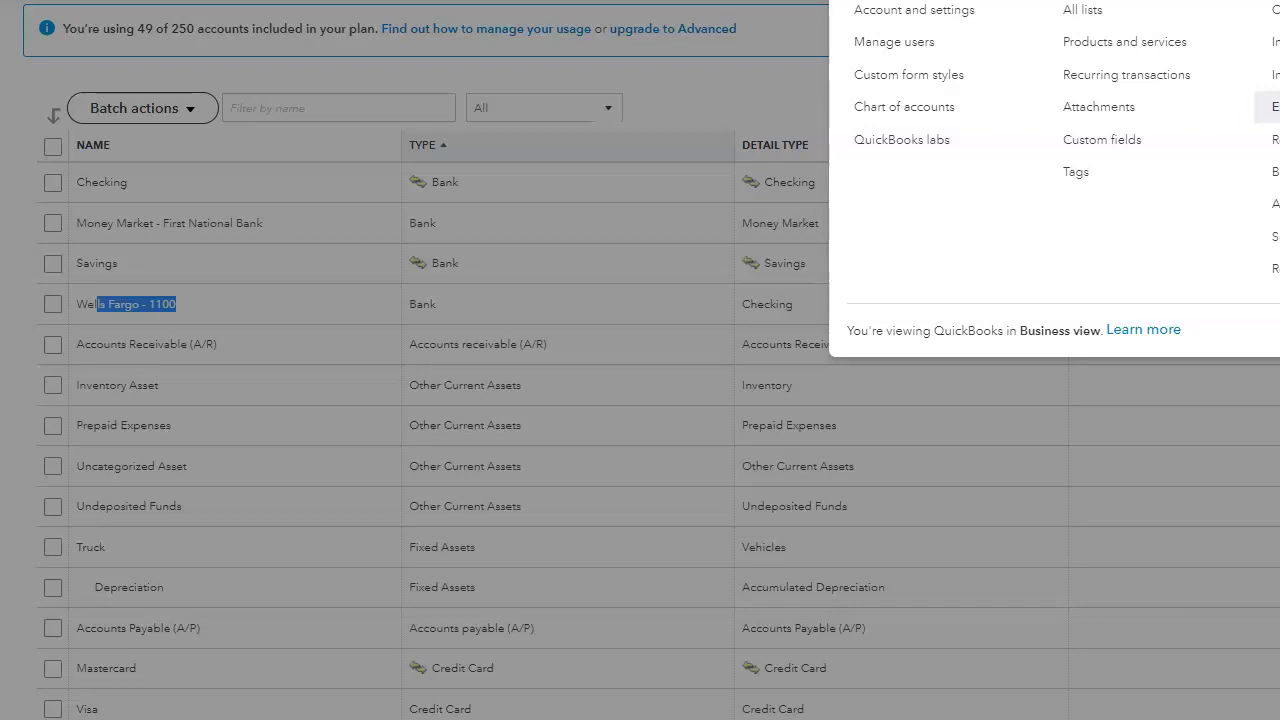
Start another Chart of Accounts import and upload the QuickBooks_Online_COA_Sample_File spreadsheet again.
click(1268, 42)
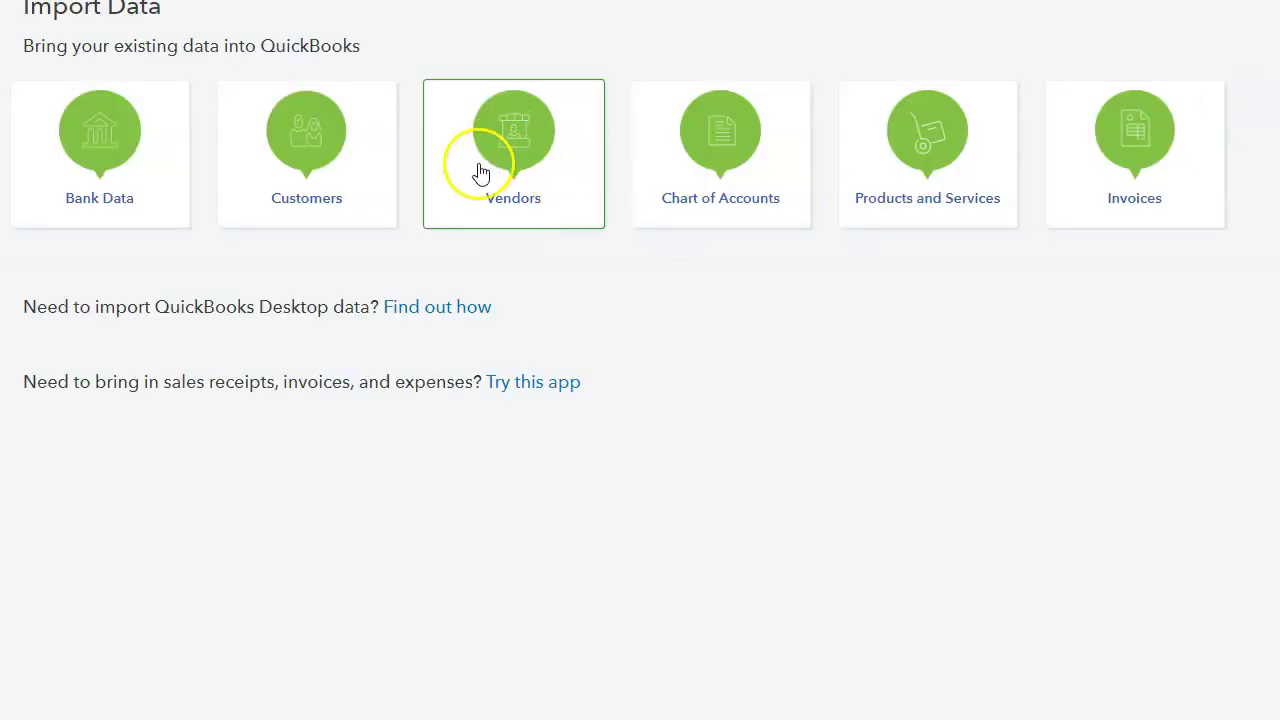
click(740, 185)
click(275, 234)
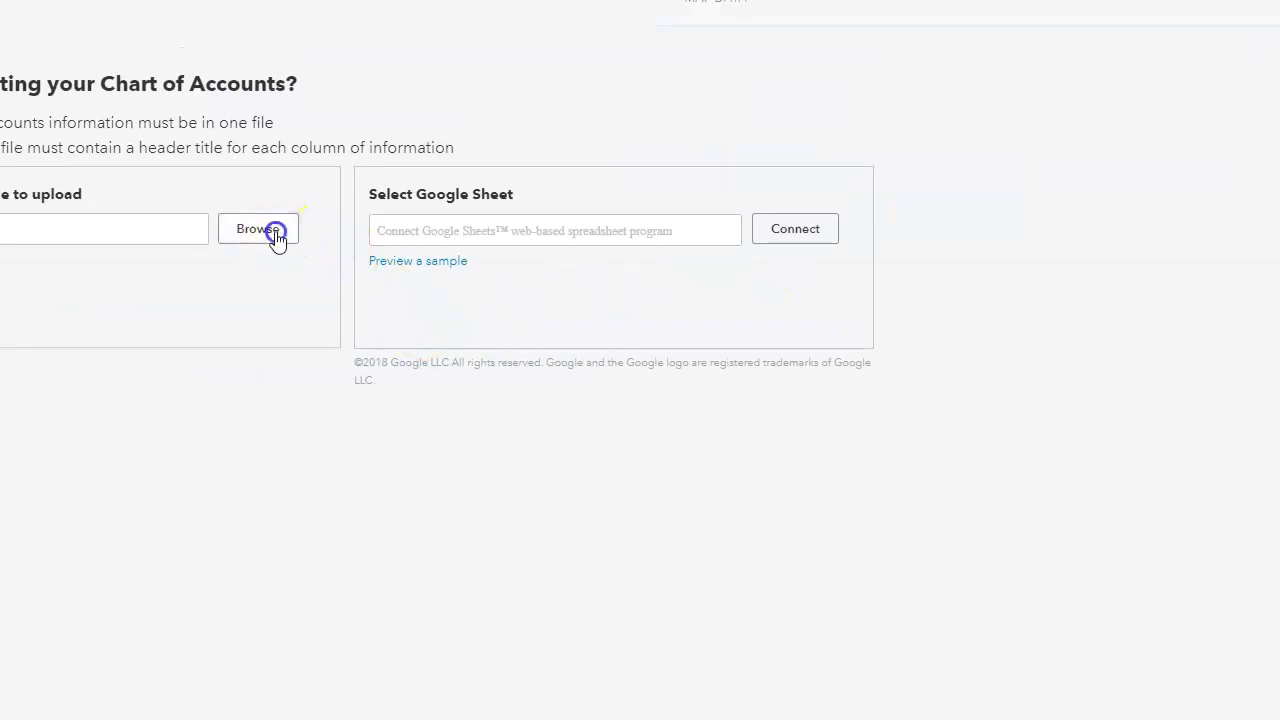
double_click(725, 37)
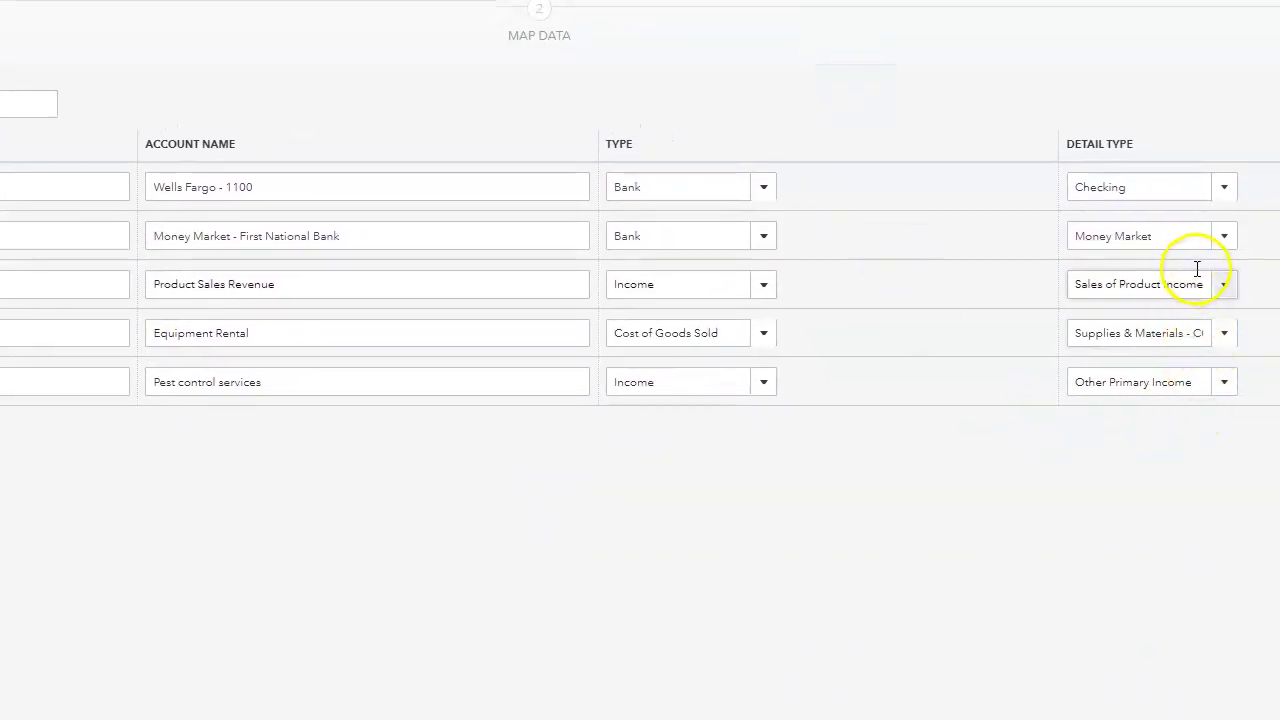
Set Pest control services' detail type to Service/Fee Income and change Wells Fargo - 1100 to type Expenses with detail type Insurance.
click(1217, 388)
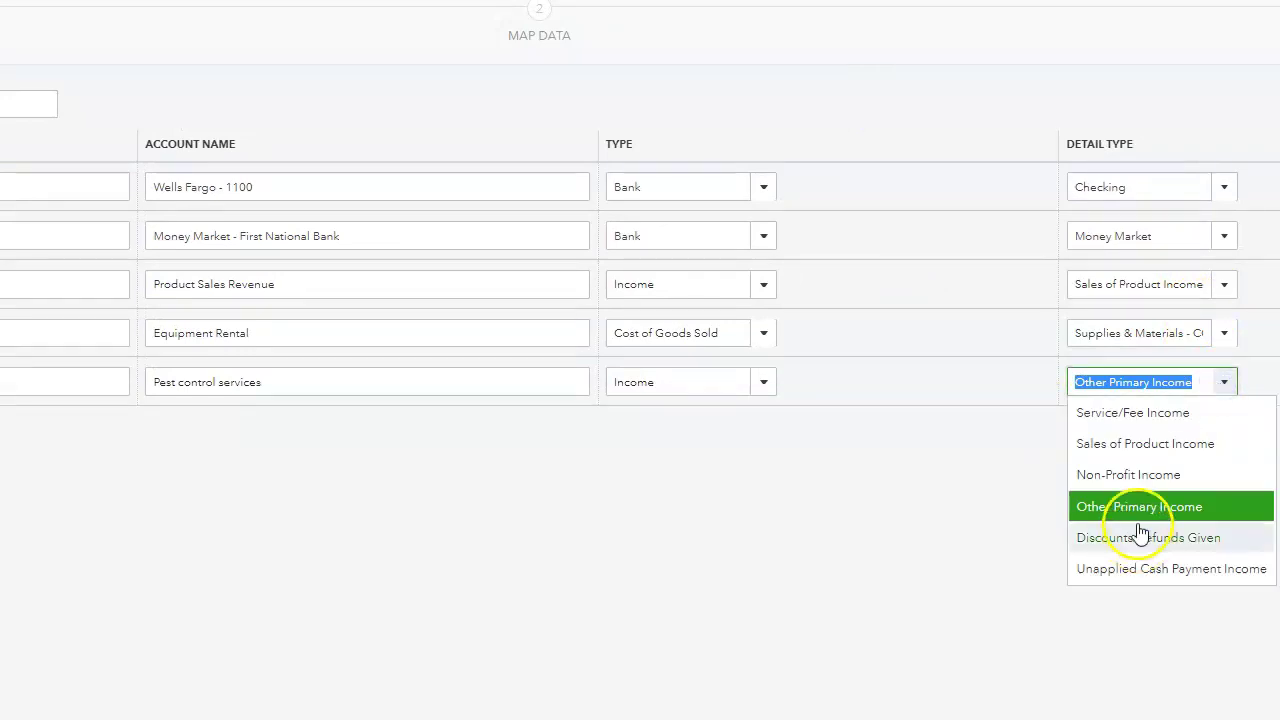
click(1131, 413)
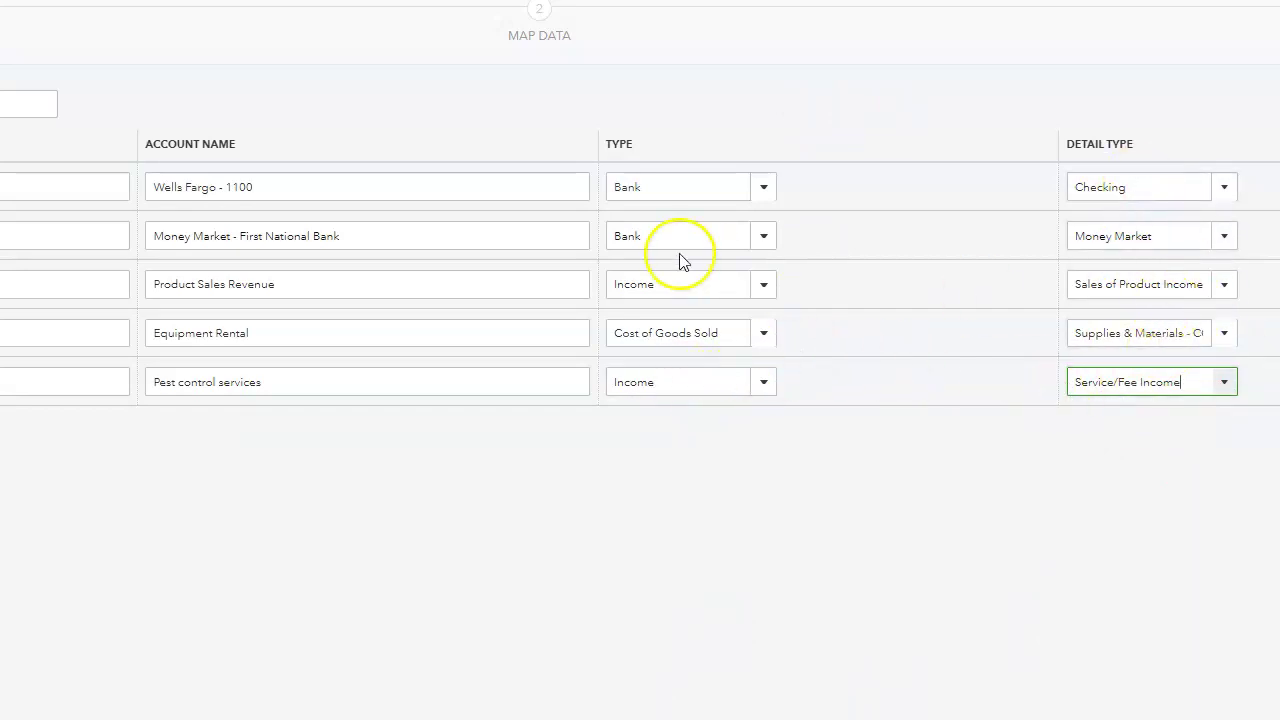
click(762, 190)
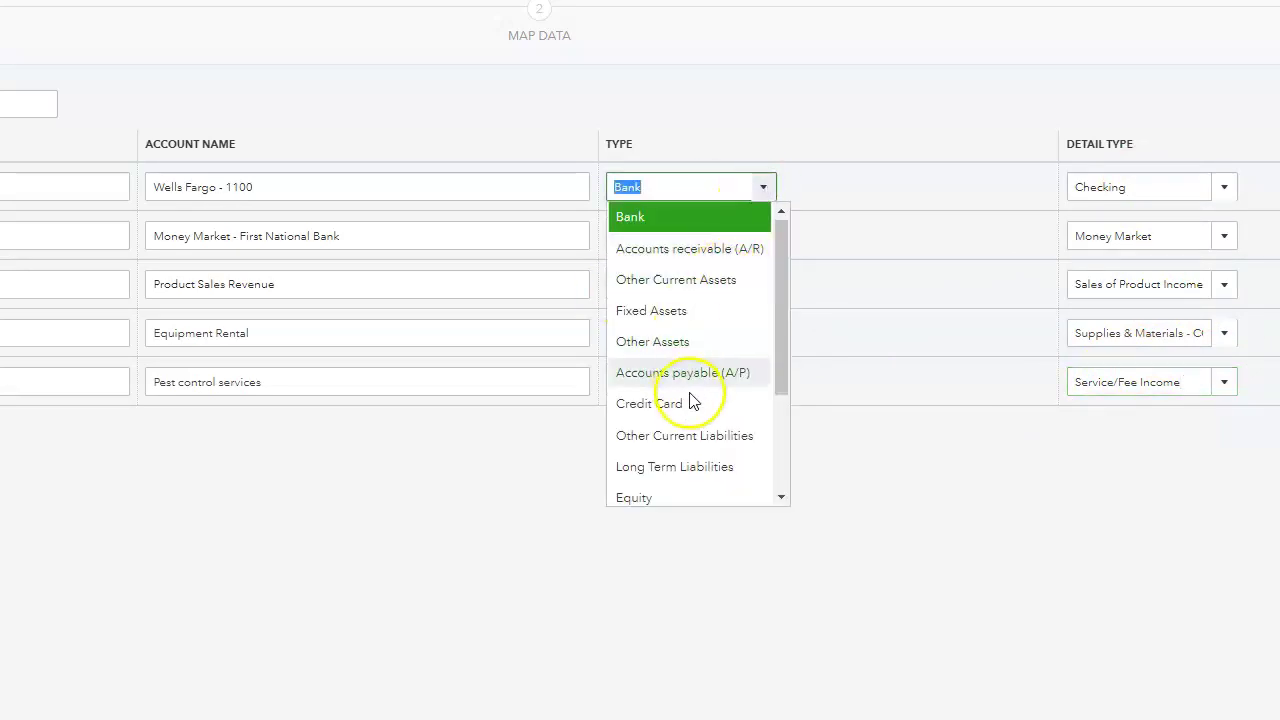
scroll(700, 430, down, 2)
click(645, 426)
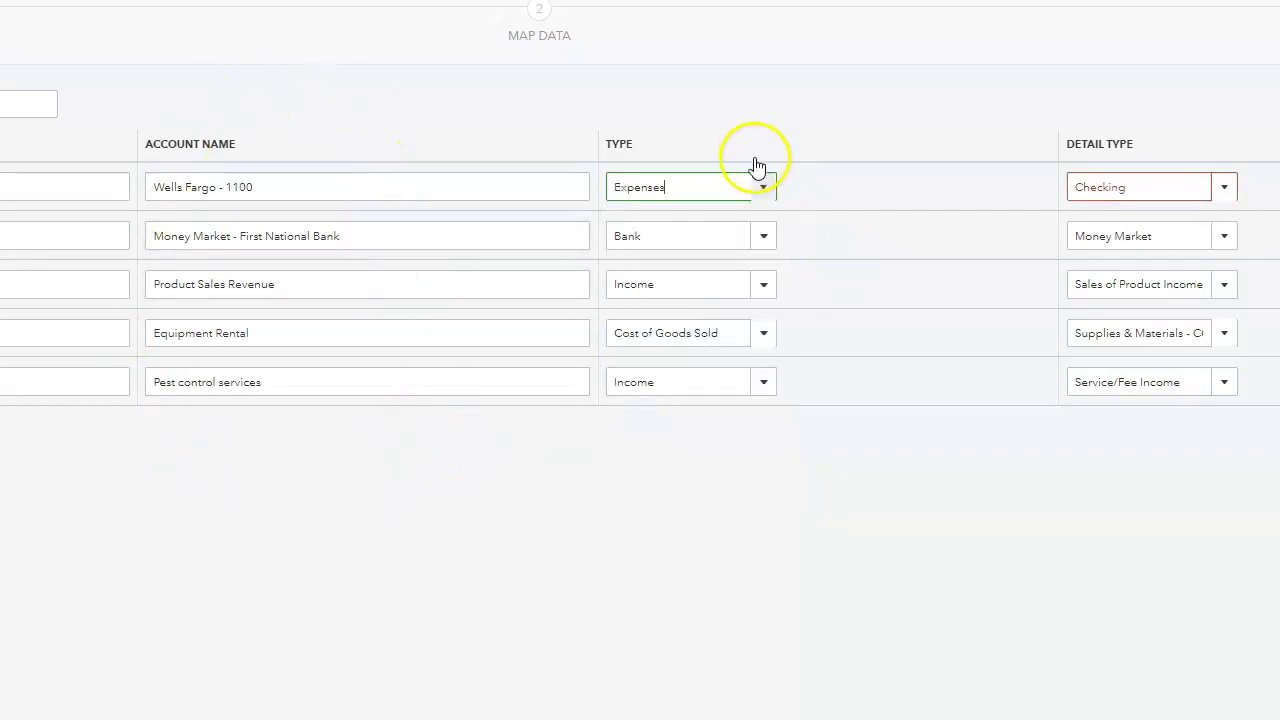
click(1225, 190)
scroll(1247, 312, down, 5)
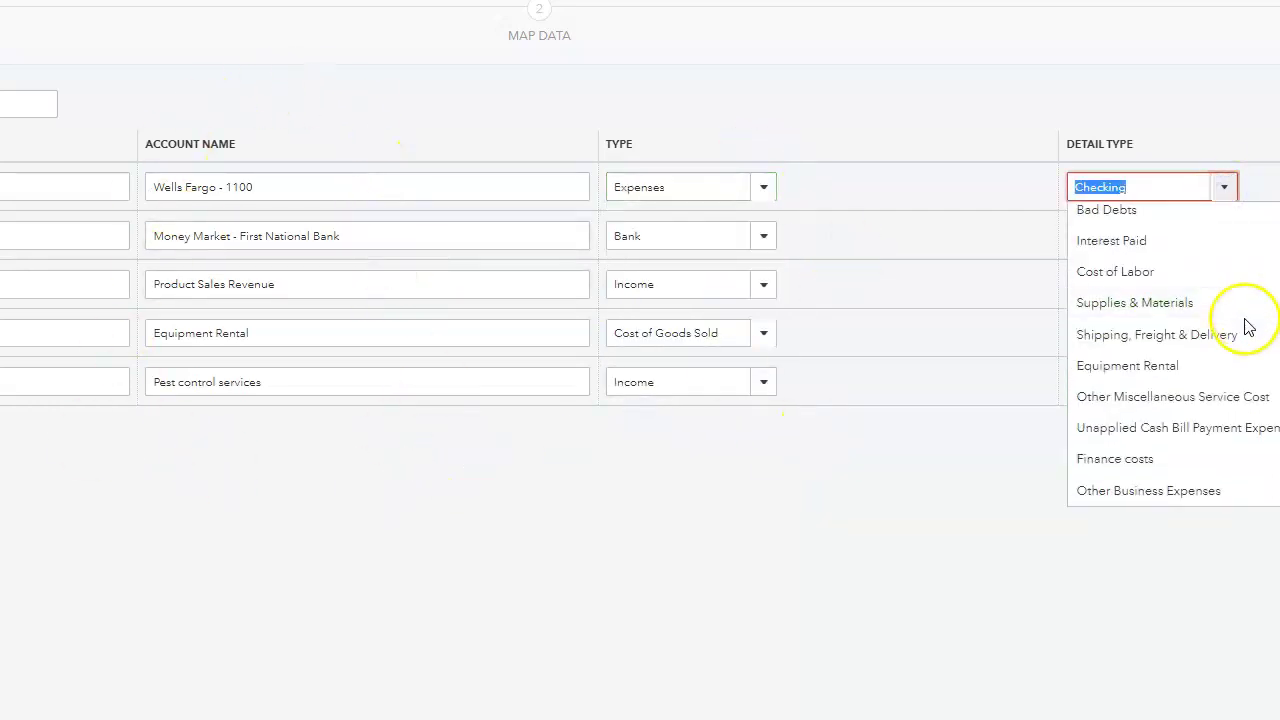
scroll(1240, 335, up, 5)
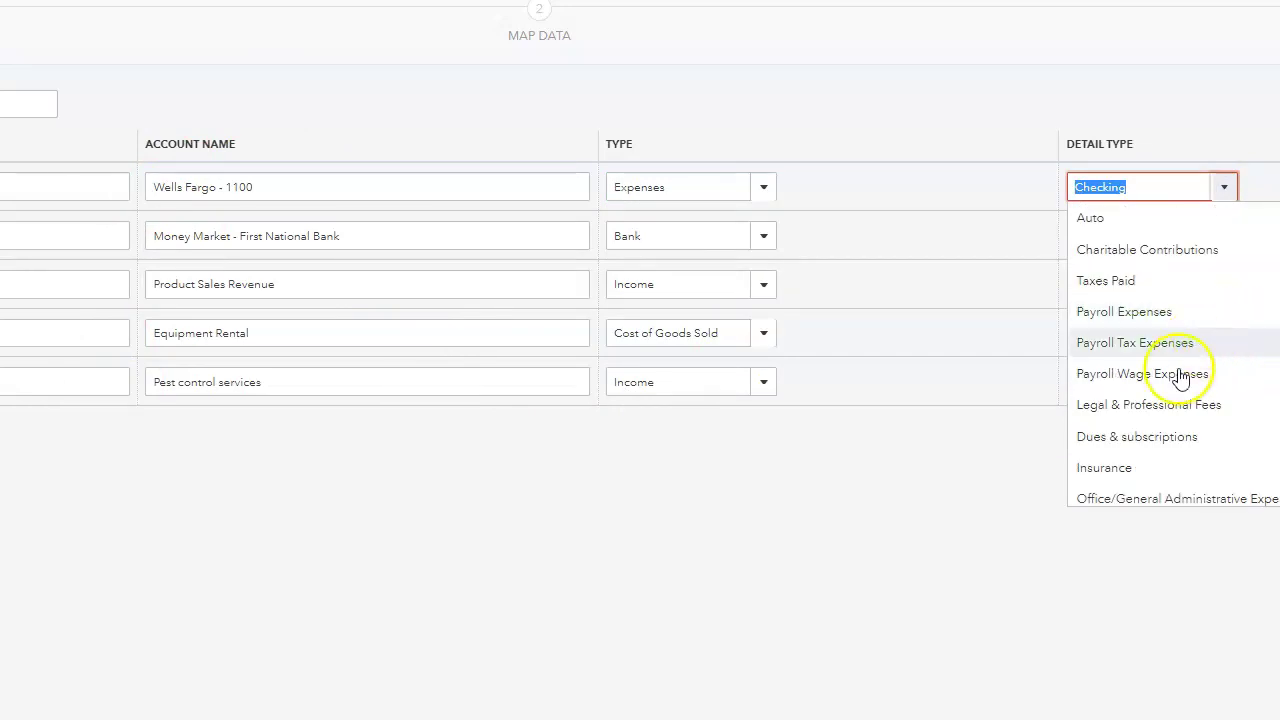
click(1105, 470)
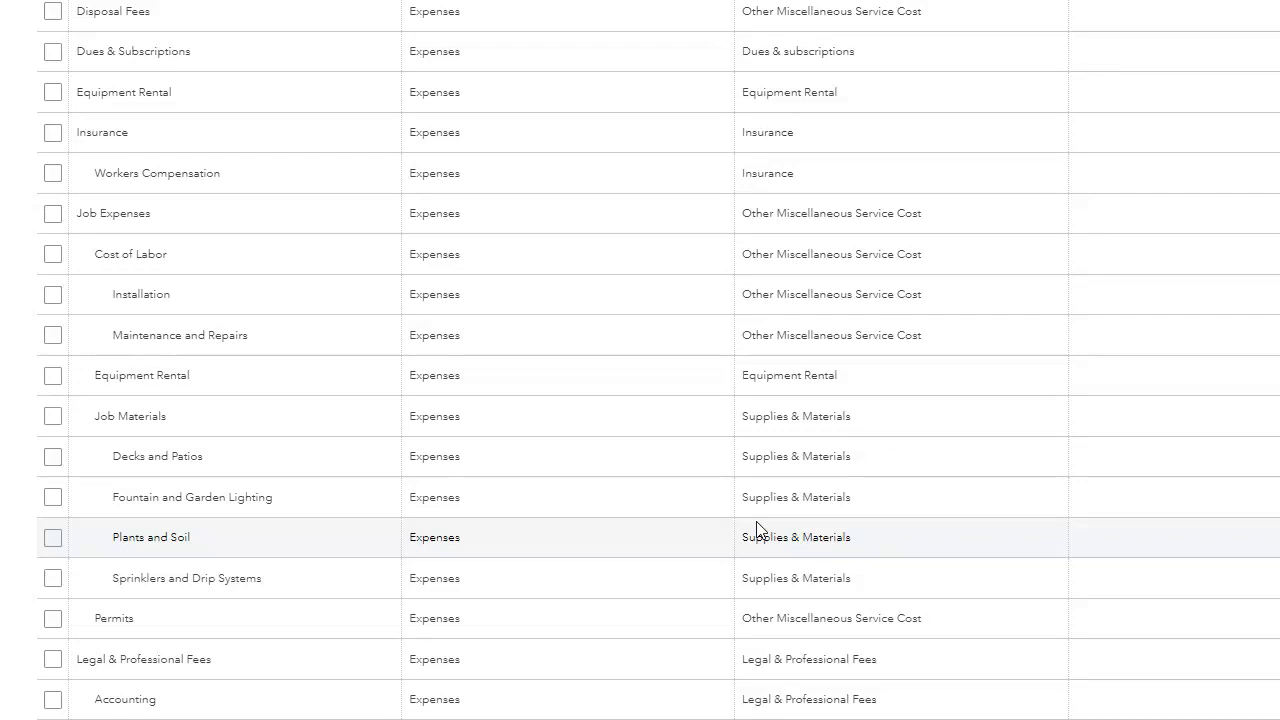
Look through the chart of accounts from the bank accounts to the expense accounts, comparing account types and detail types.
scroll(757, 530, up, 10)
scroll(757, 530, up, 15)
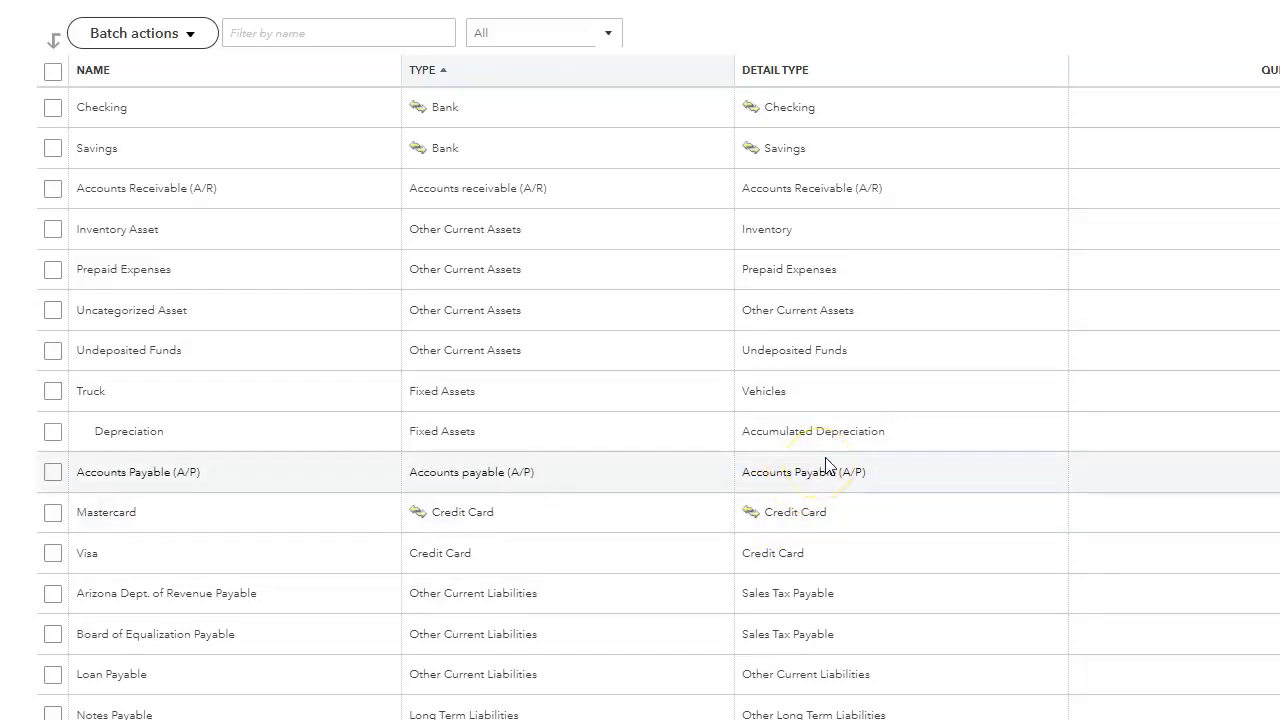
scroll(826, 465, down, 15)
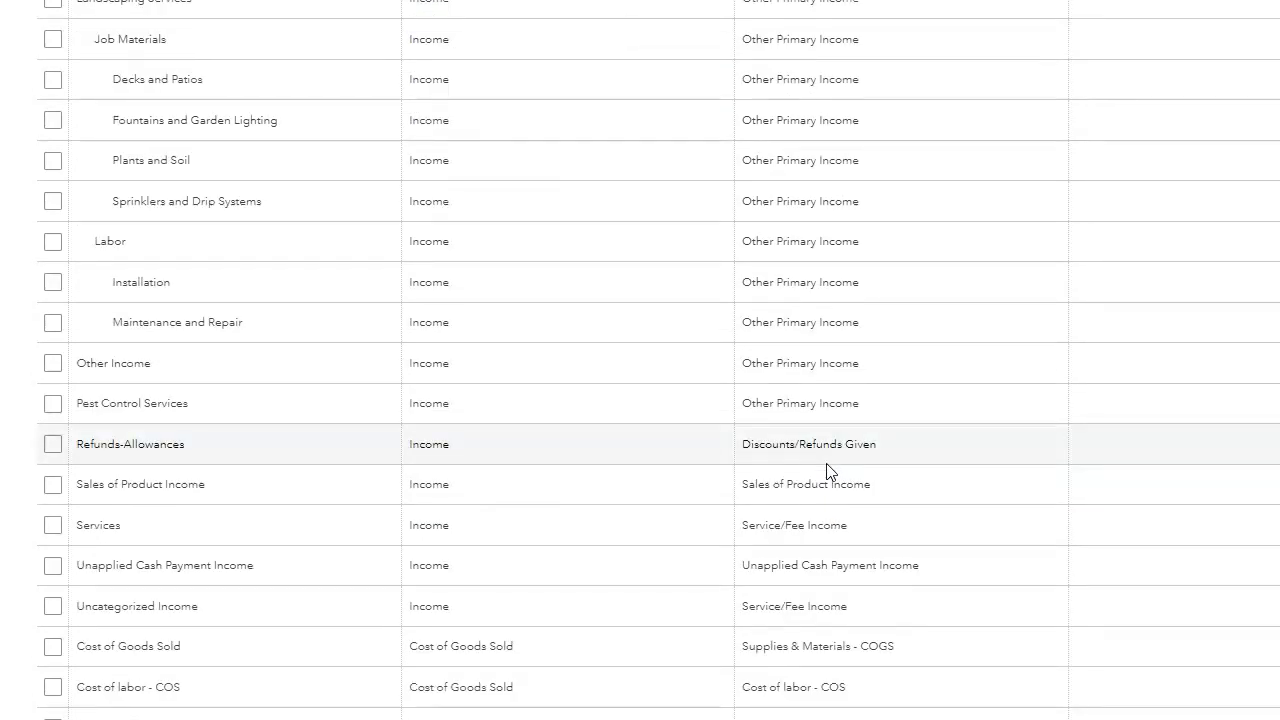
scroll(826, 470, down, 10)
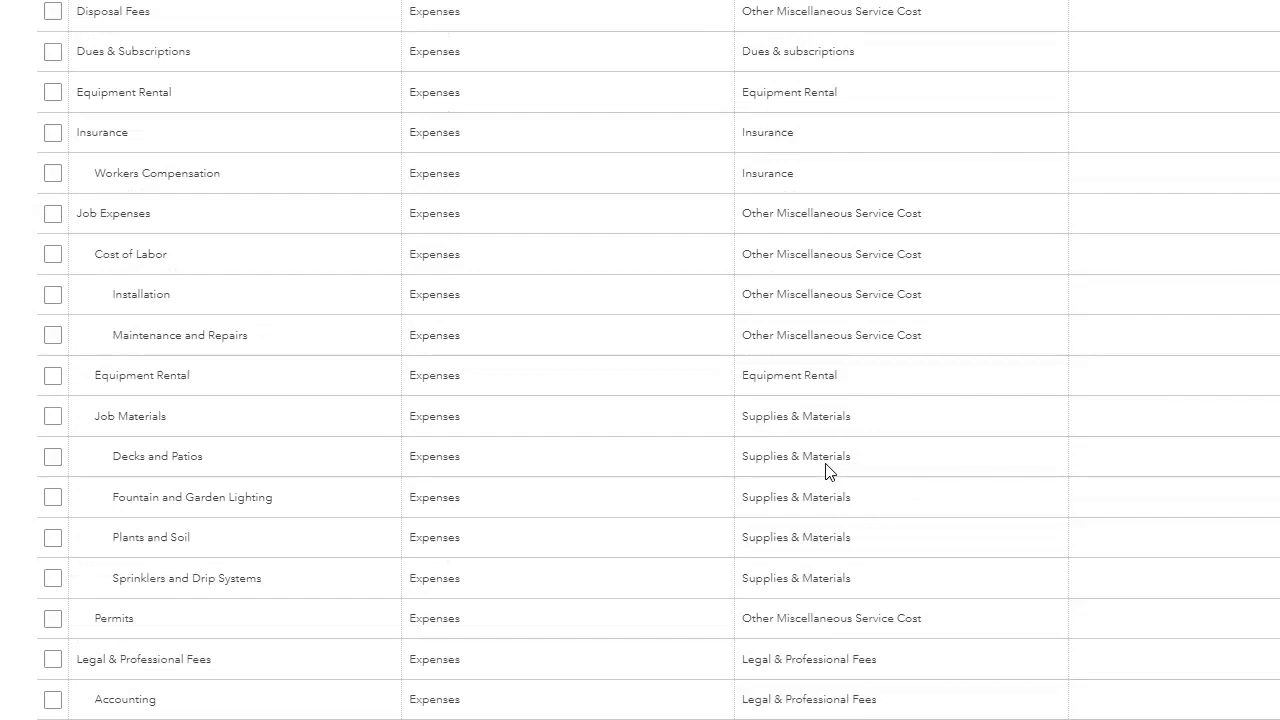